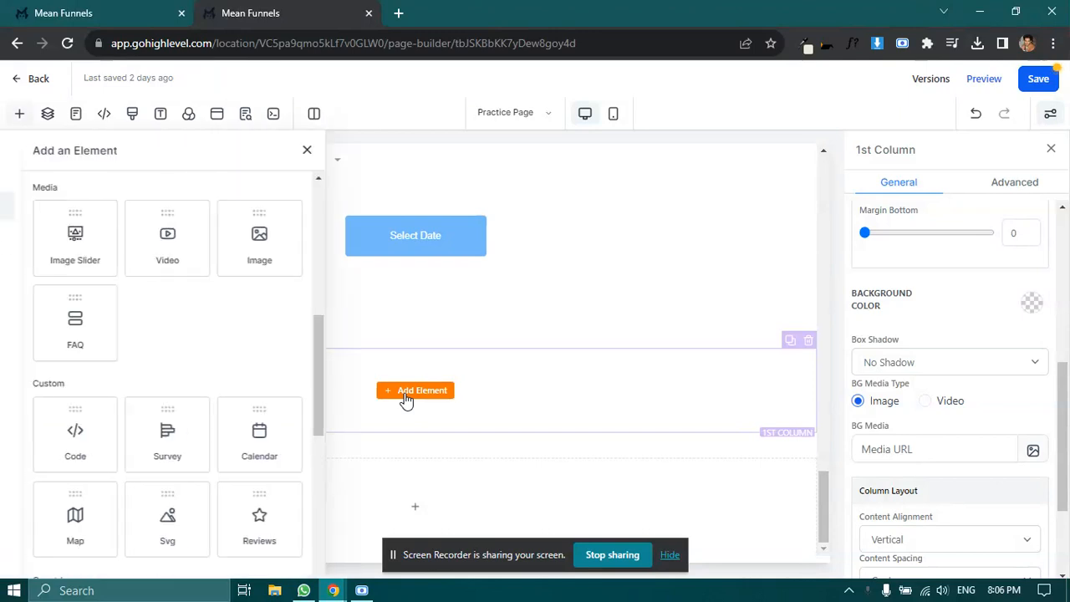
Step: Add a Map element to the empty column below the calendar's date selection
scroll(224, 421, down, 2)
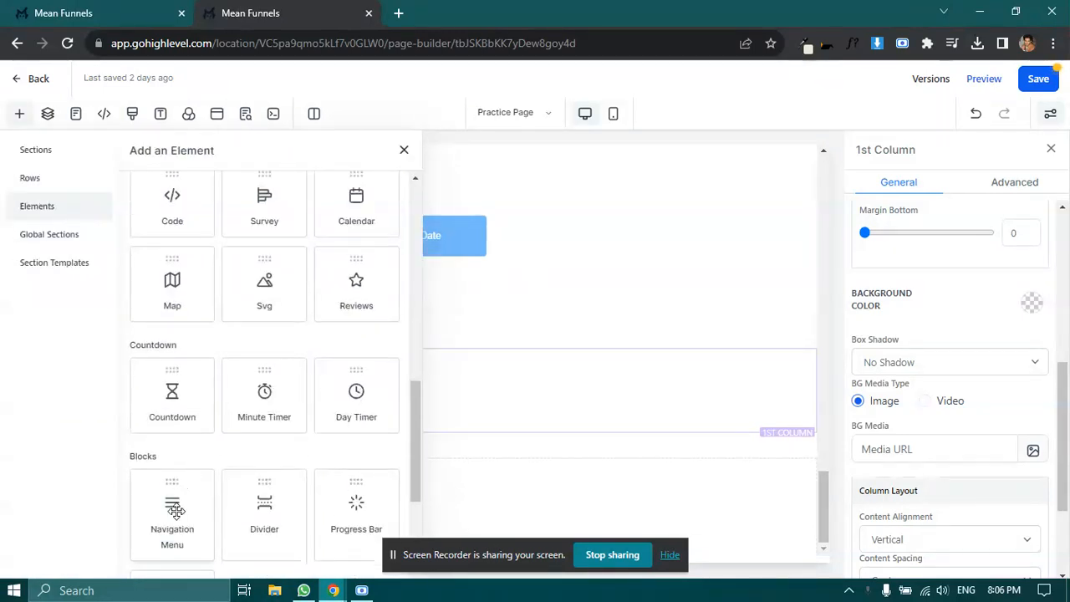
scroll(202, 451, up, 2)
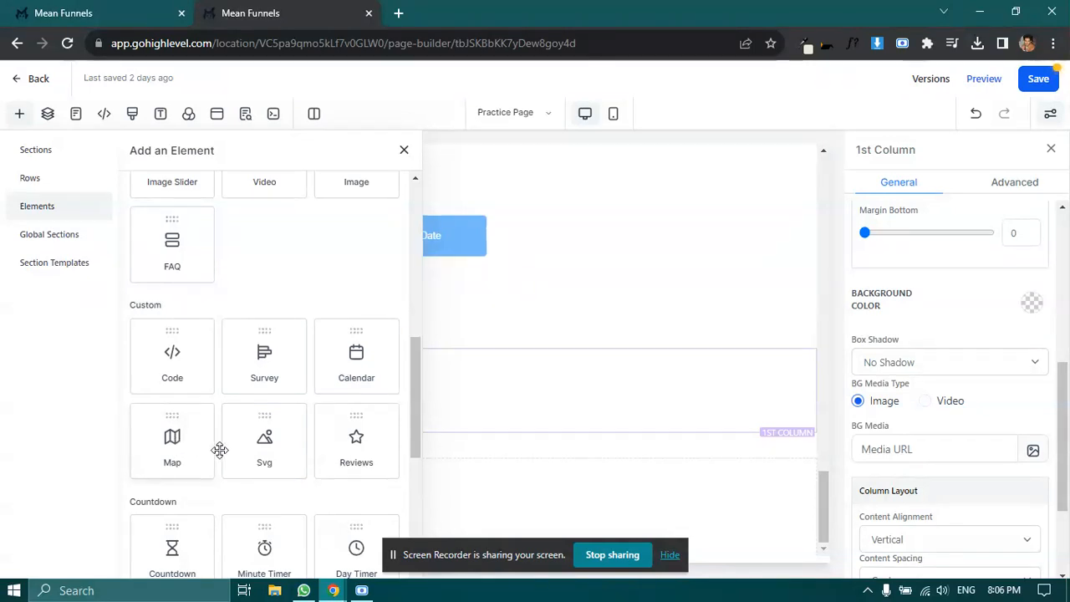
scroll(326, 438, down, 1)
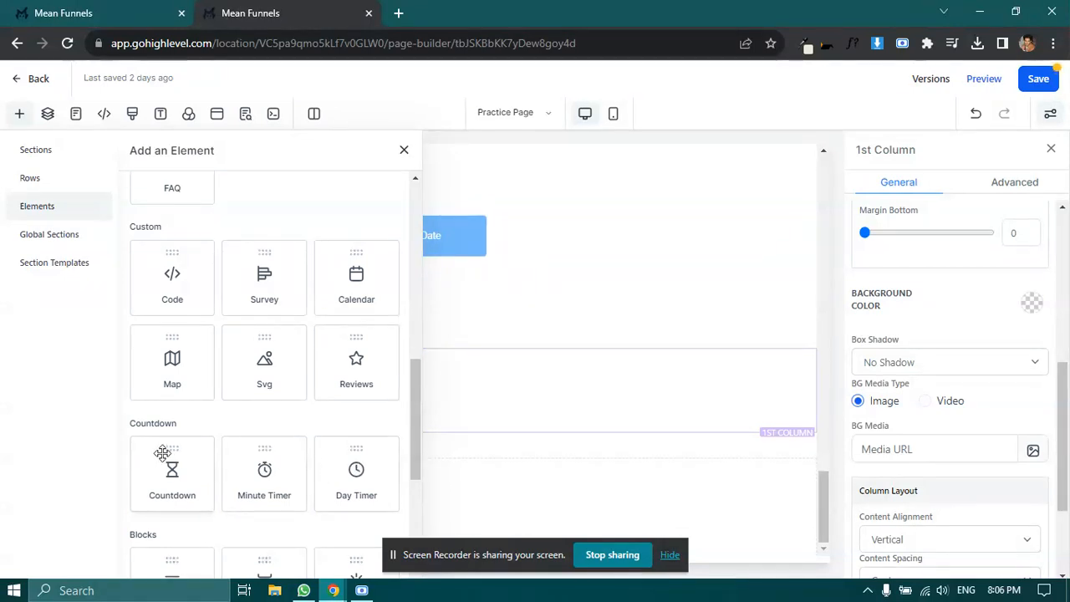
click(175, 374)
scroll(351, 397, down, 2)
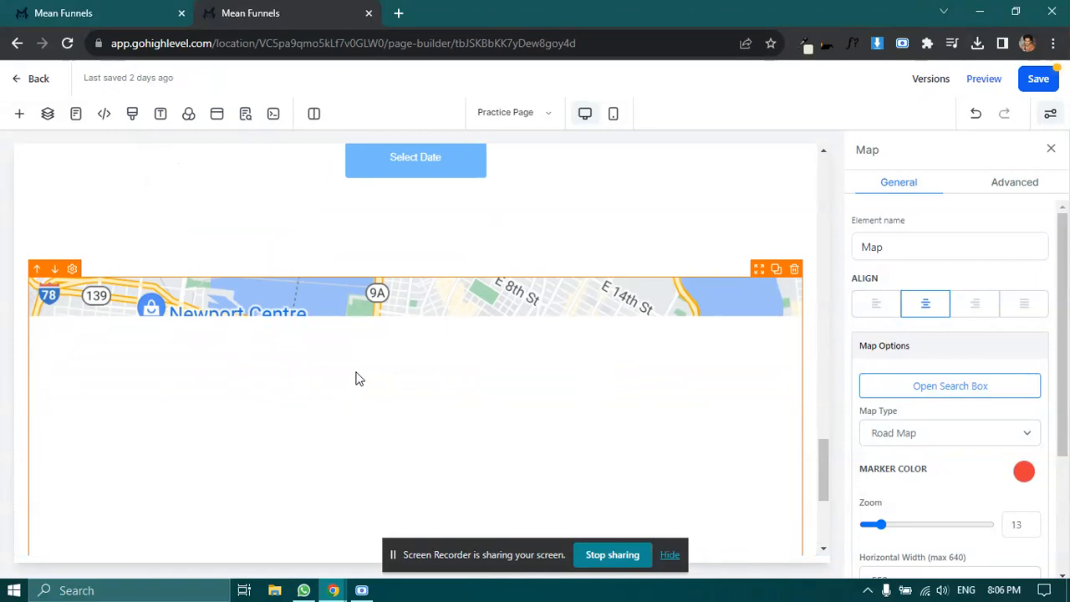
scroll(466, 370, down, 2)
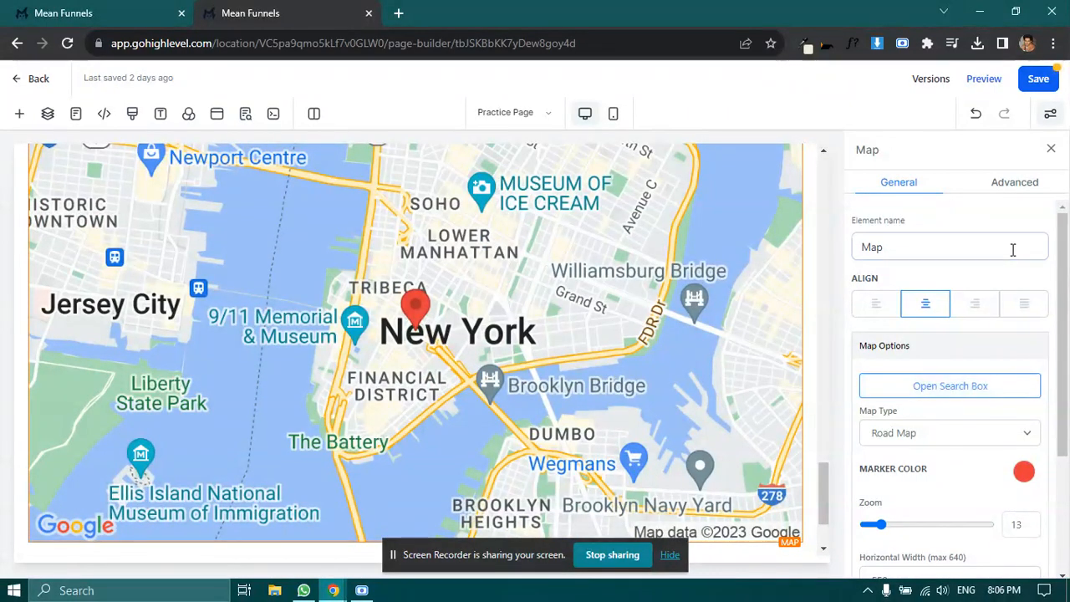
Step: Search the map's location for Multan and choose the Multan, Pakistan result
click(980, 394)
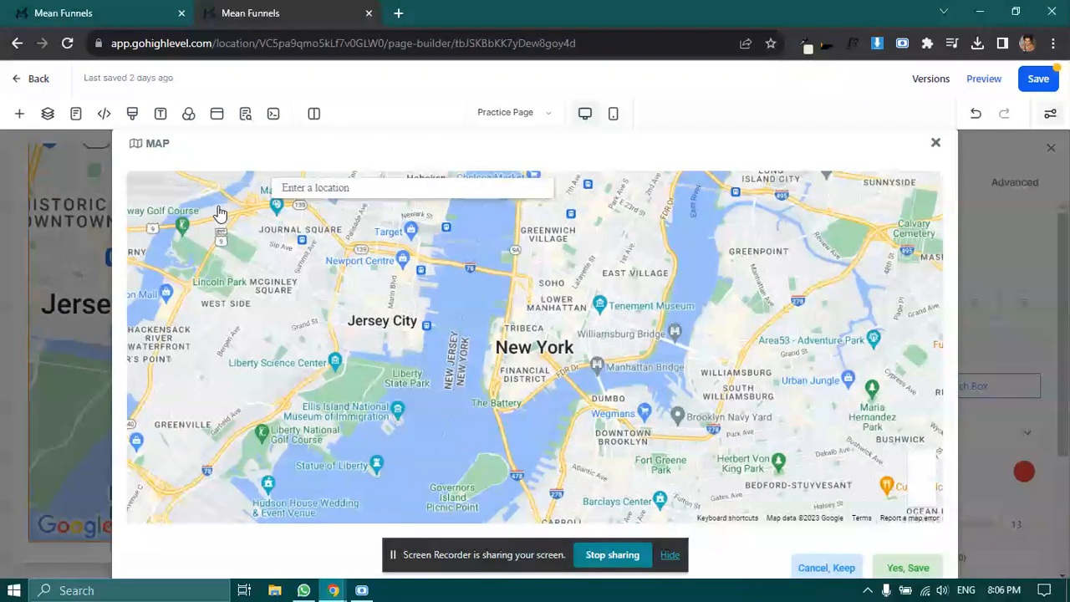
click(360, 190)
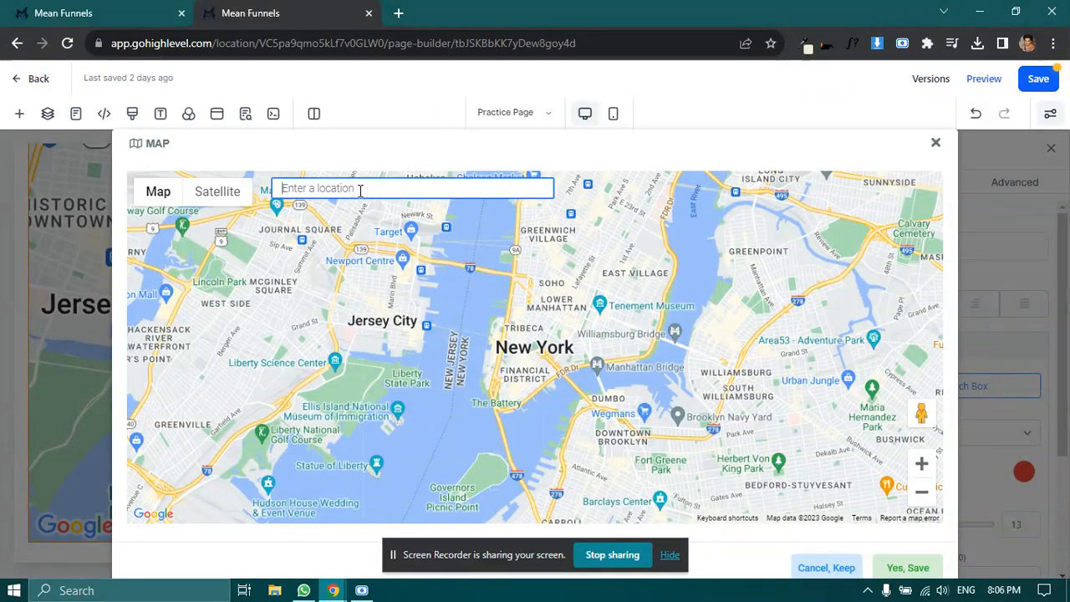
text(Multan)
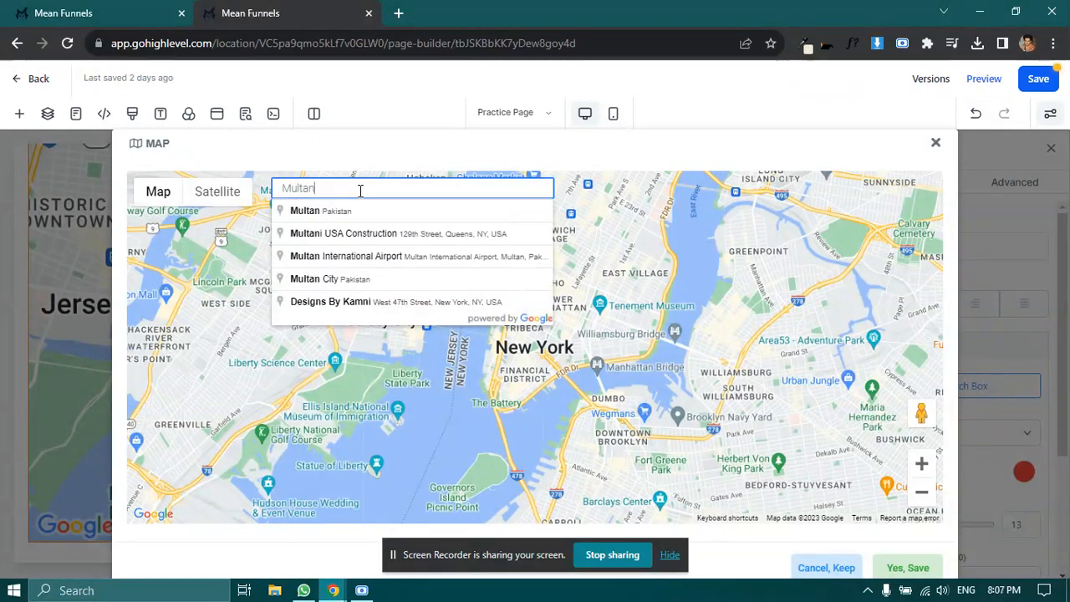
click(342, 219)
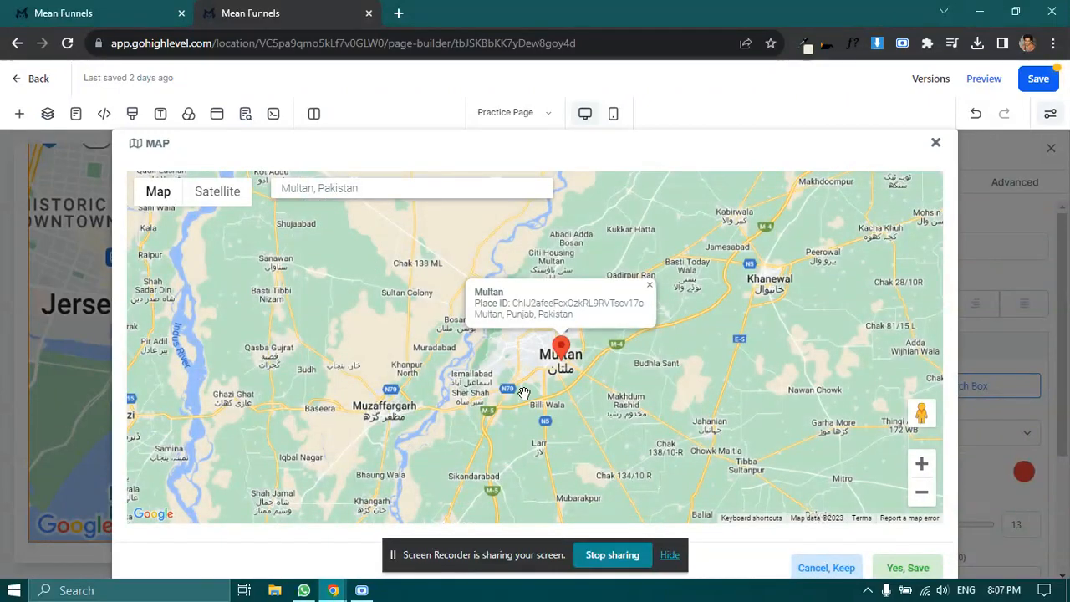
Step: Examine the Vehari Chowk area of Multan up close and save the chosen map location
click(922, 466)
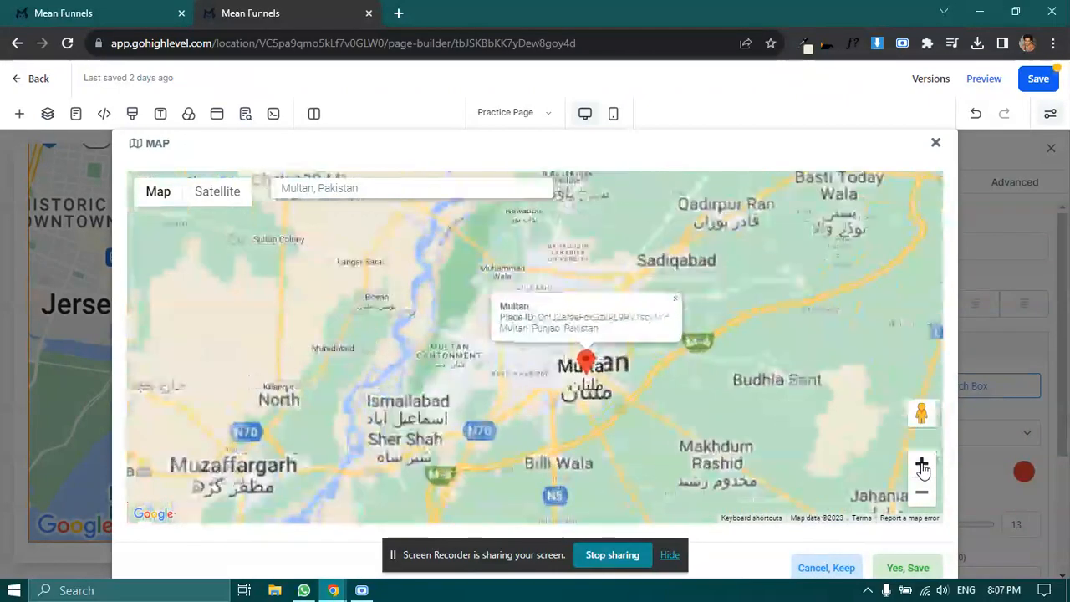
click(923, 468)
click(922, 468)
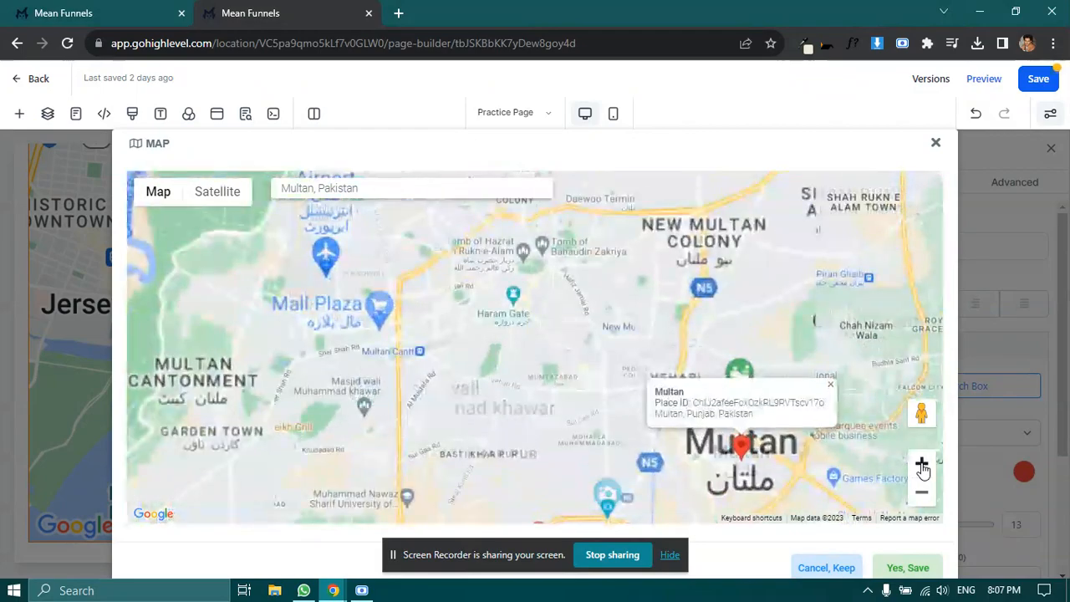
click(922, 468)
drag(757, 436, 603, 414)
drag(662, 453, 619, 428)
drag(709, 403, 668, 425)
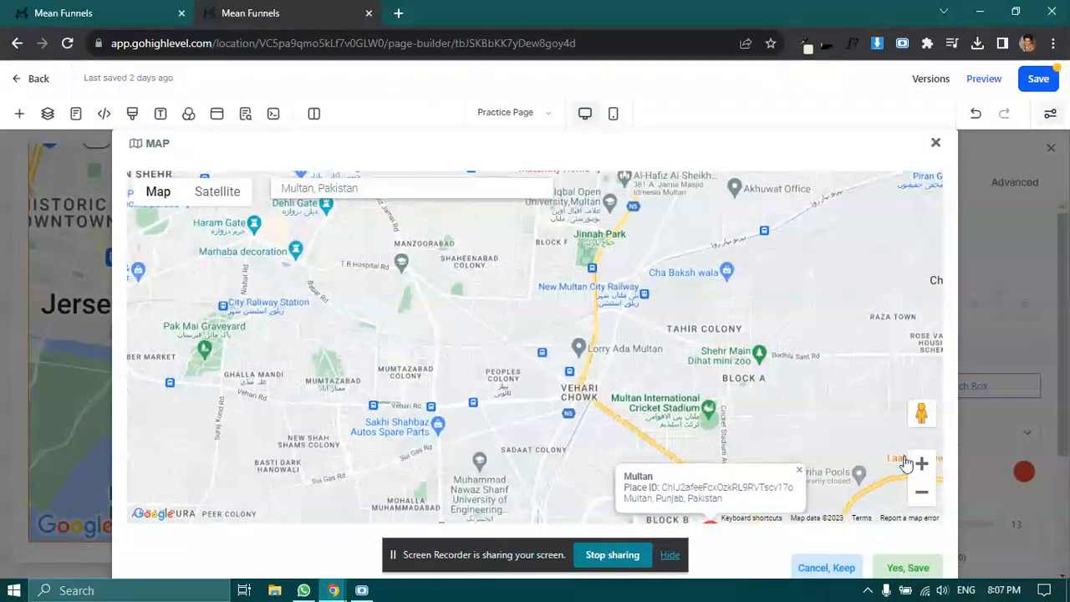
click(923, 471)
click(922, 474)
click(922, 474)
drag(764, 466, 602, 319)
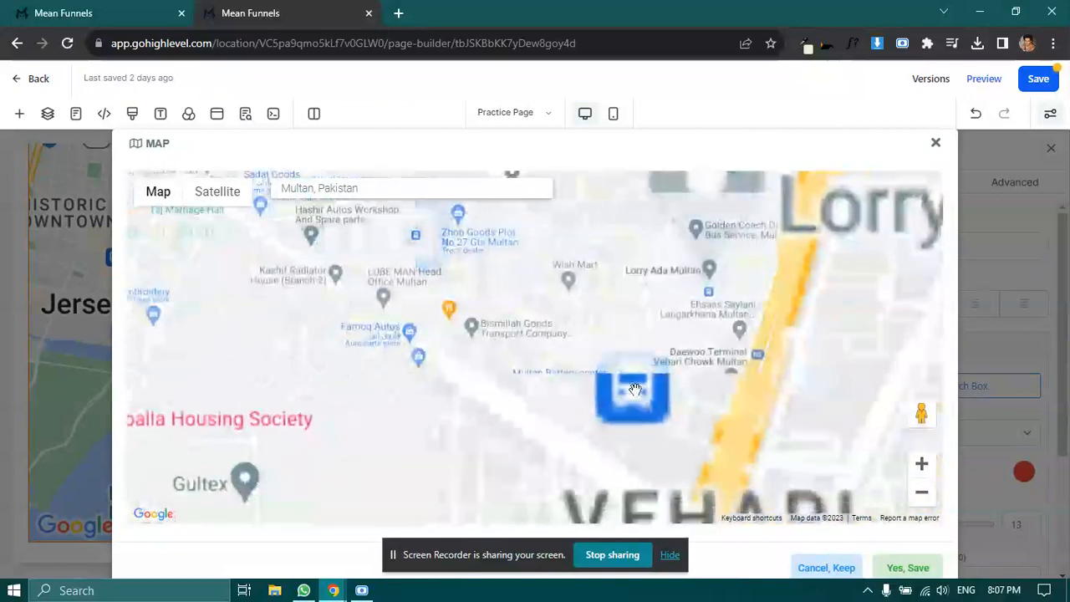
drag(728, 423, 569, 329)
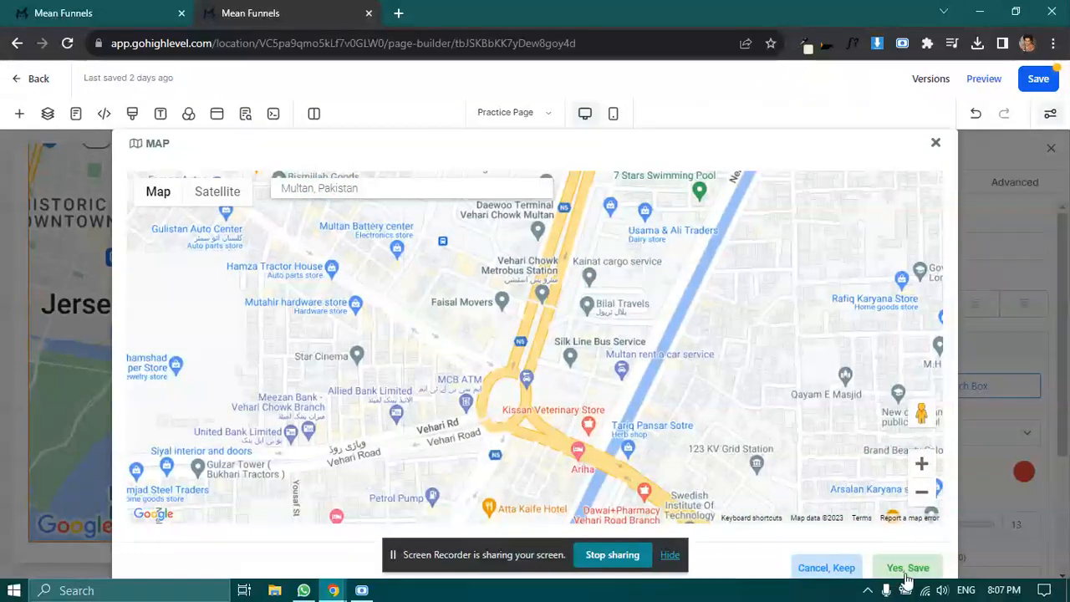
click(908, 568)
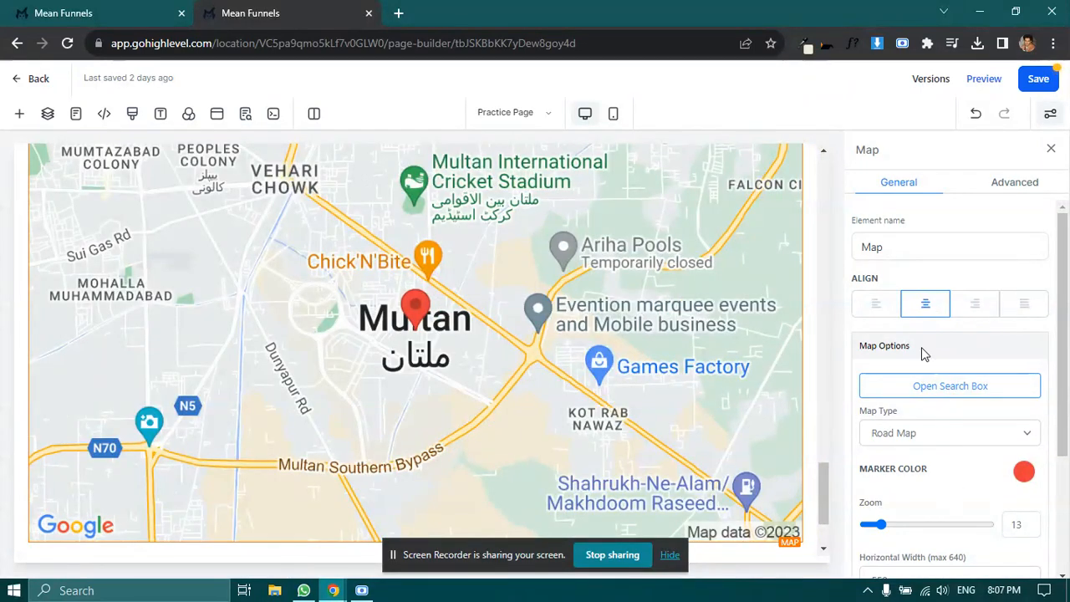
Step: Set the map's zoom level to 15
scroll(922, 355, down, 2)
click(1019, 367)
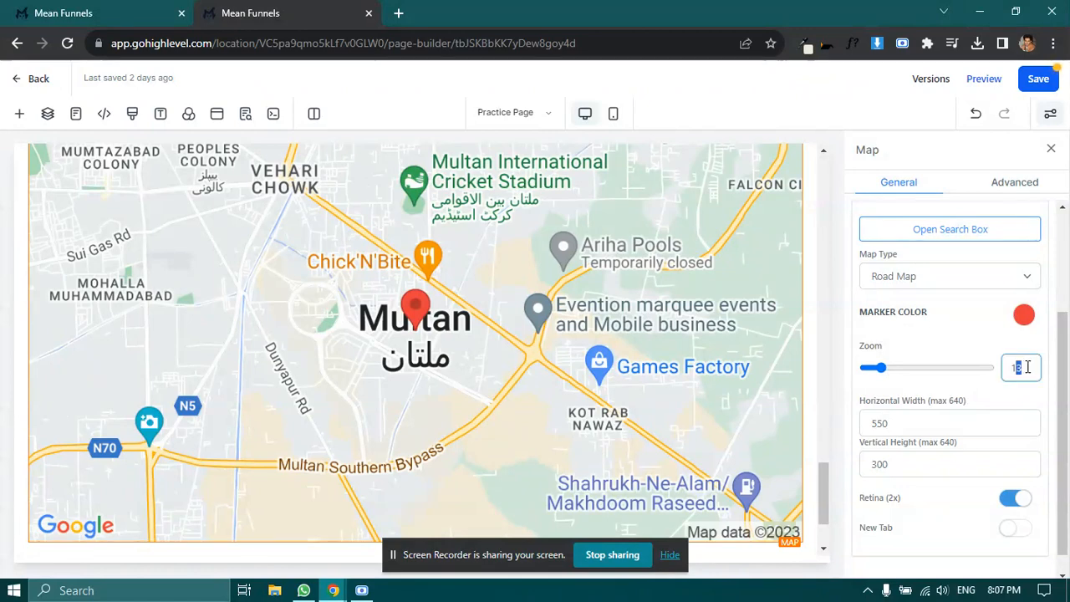
text(5)
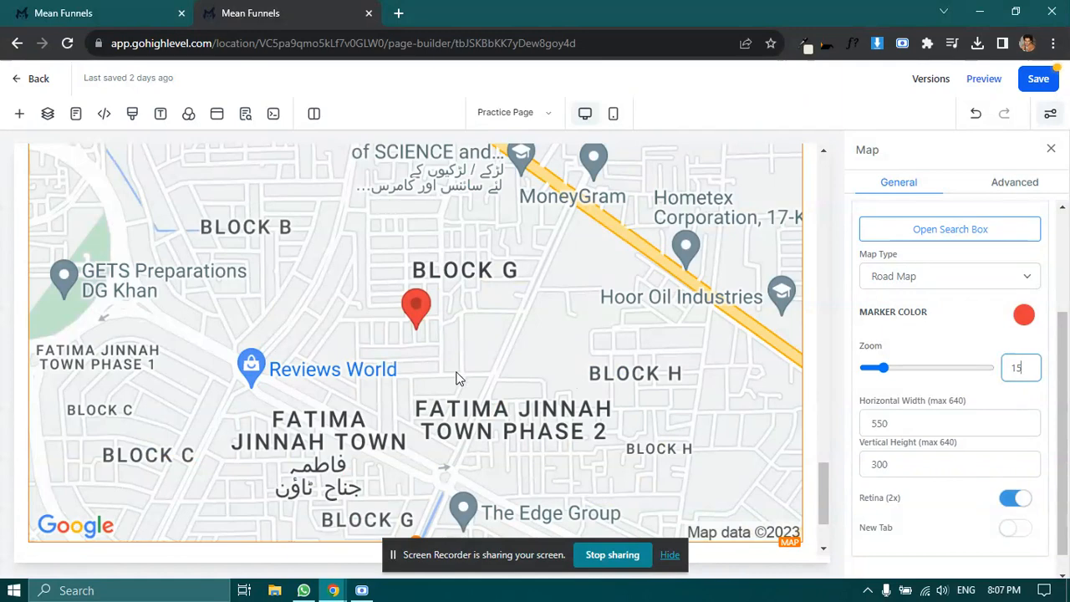
click(916, 356)
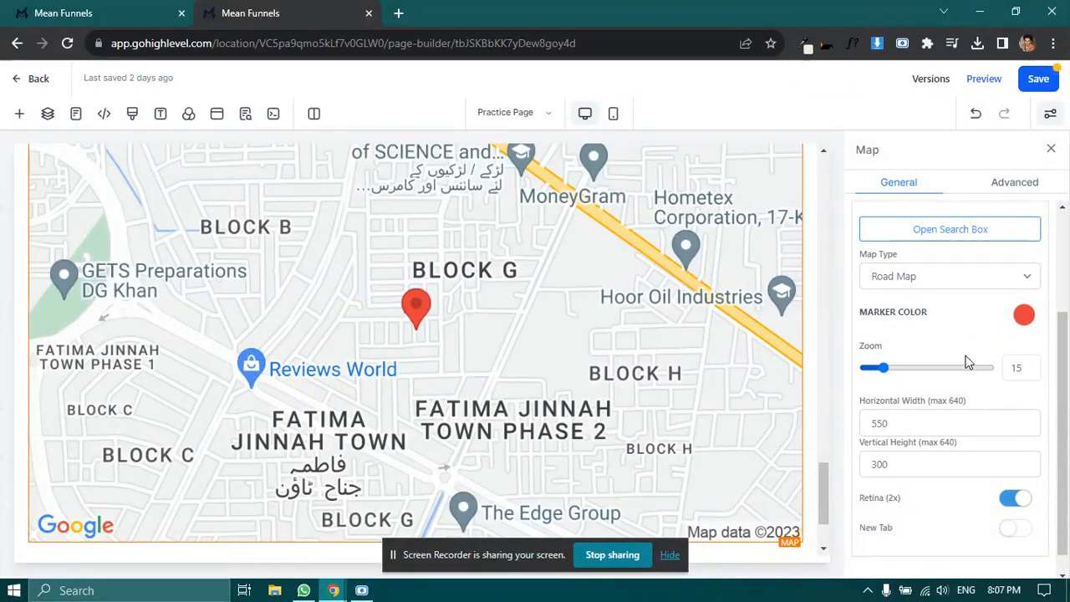
Step: Return the map's zoom level to 13
drag(1014, 367, 1041, 368)
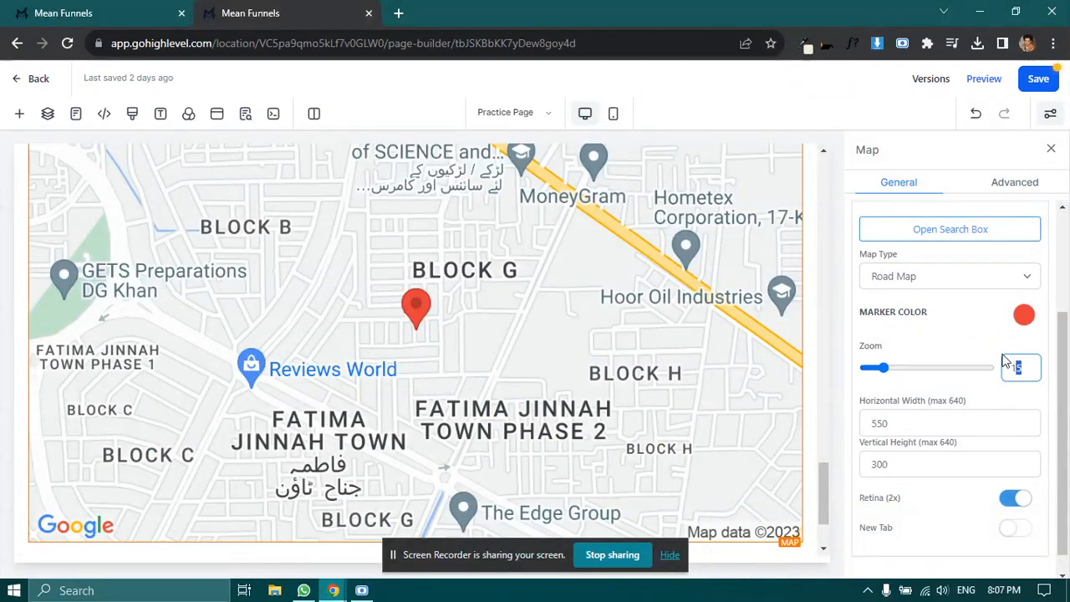
text(13)
click(940, 334)
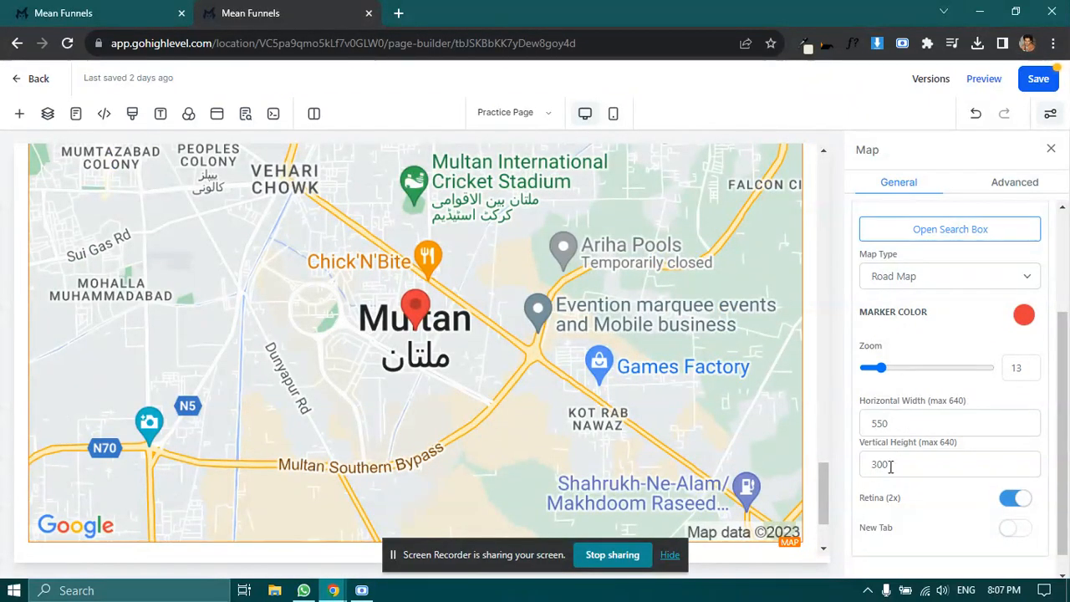
Step: Set the map's horizontal width to 300
drag(892, 426, 675, 420)
scroll(472, 391, up, 4)
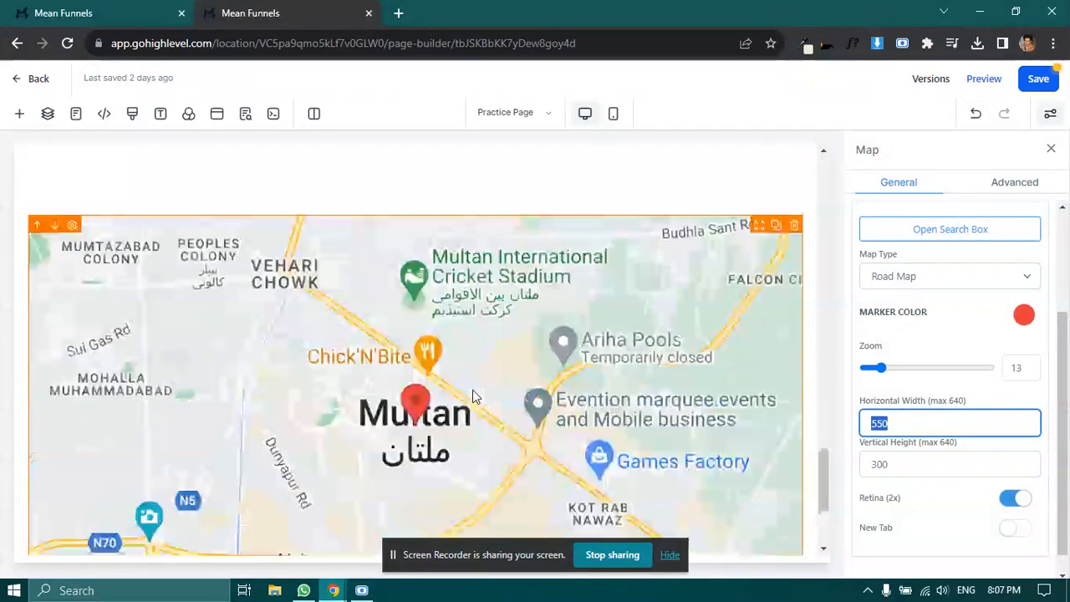
scroll(472, 391, down, 2)
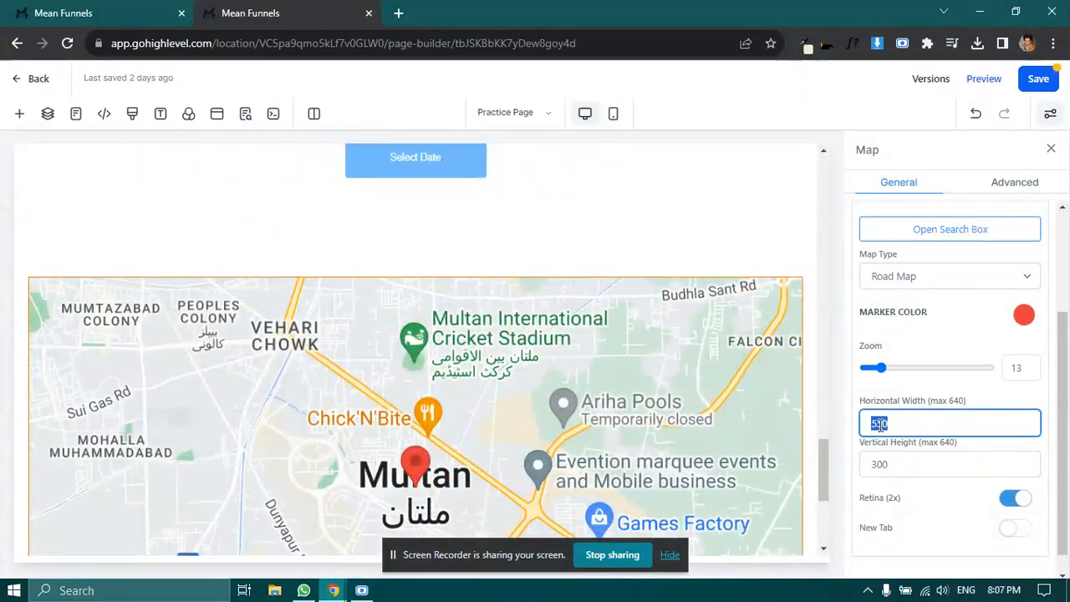
text(300)
Step: Try vertical heights of 100 and 200 for the map, and settle on 170
click(891, 460)
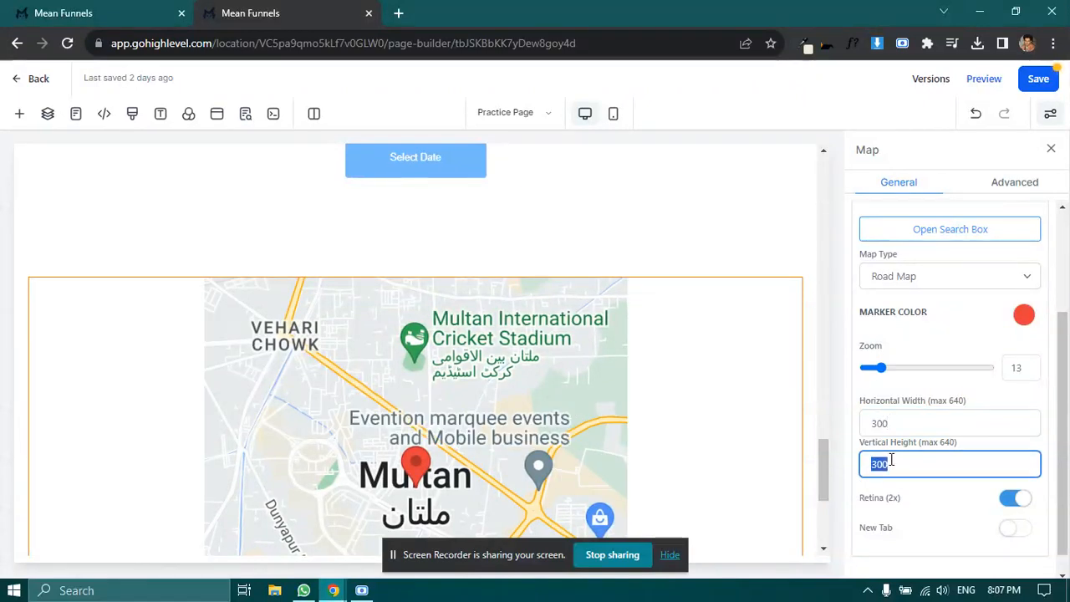
text(100)
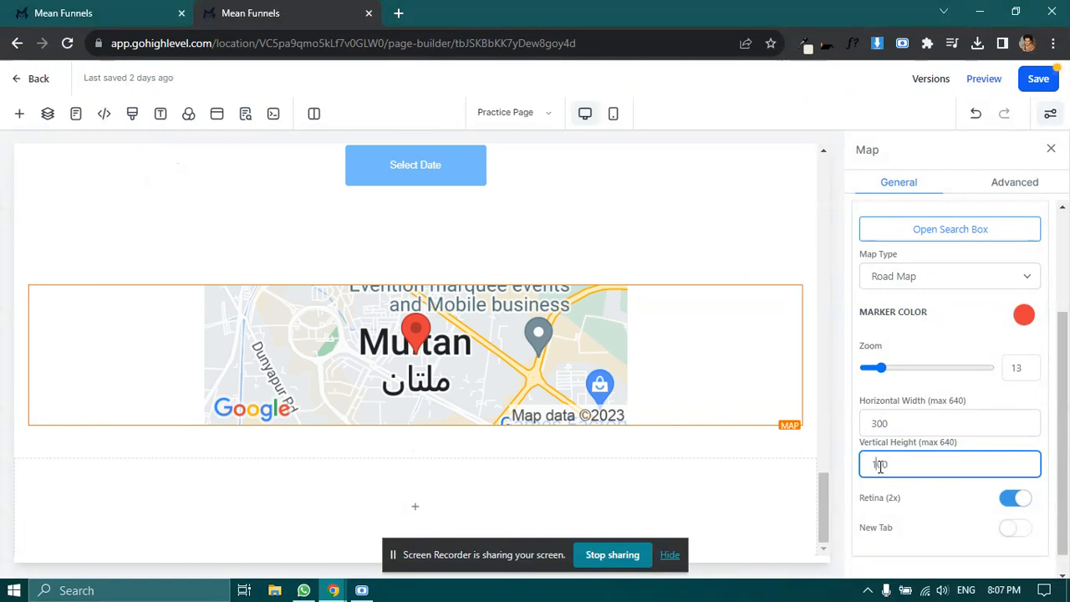
text(2)
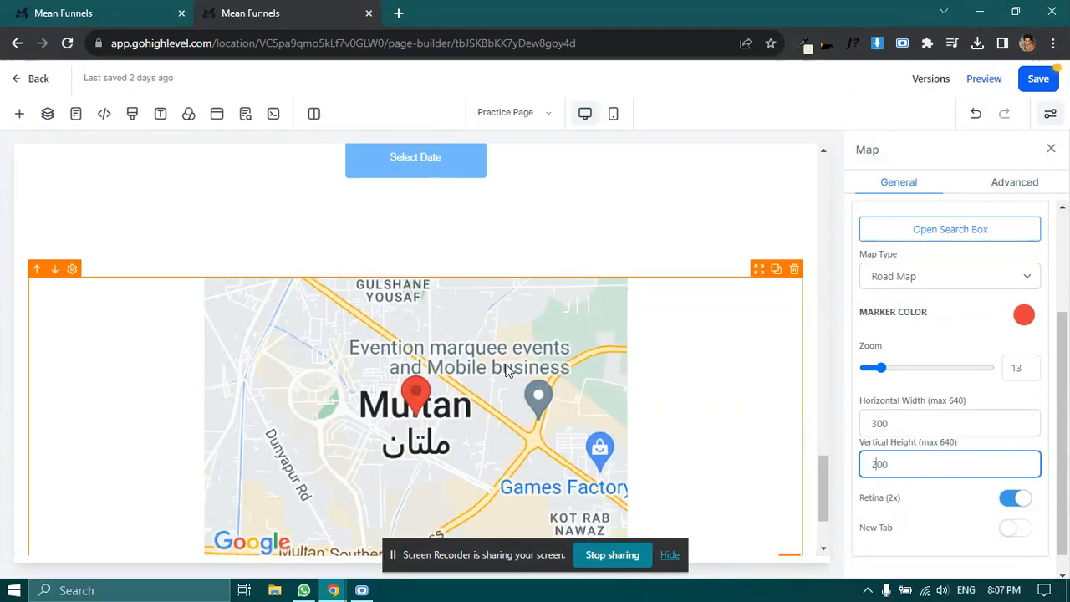
scroll(499, 364, down, 1)
double_click(879, 465)
click(879, 465)
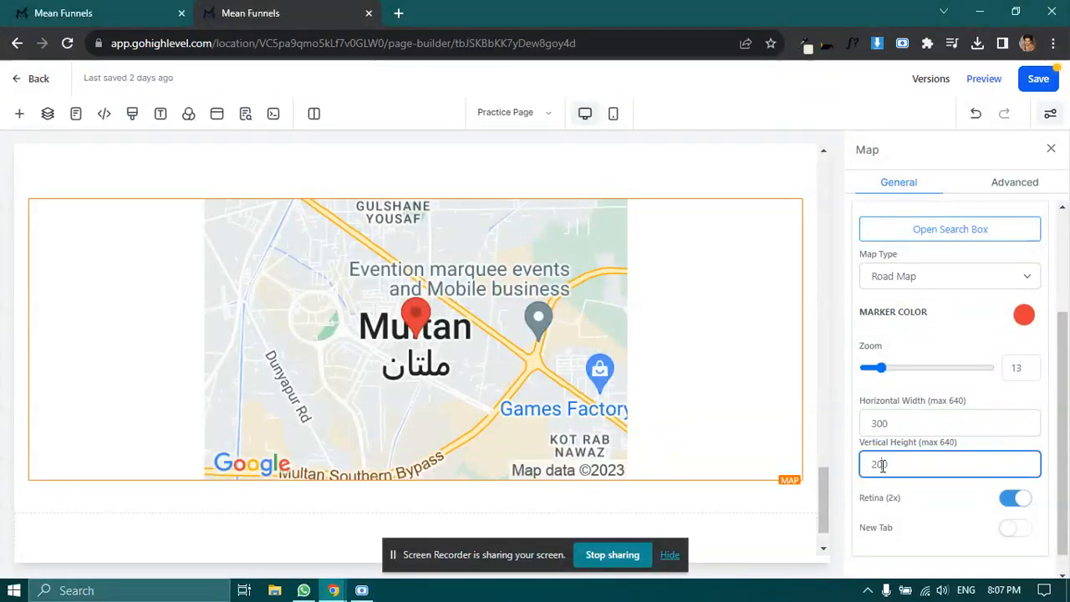
text(170)
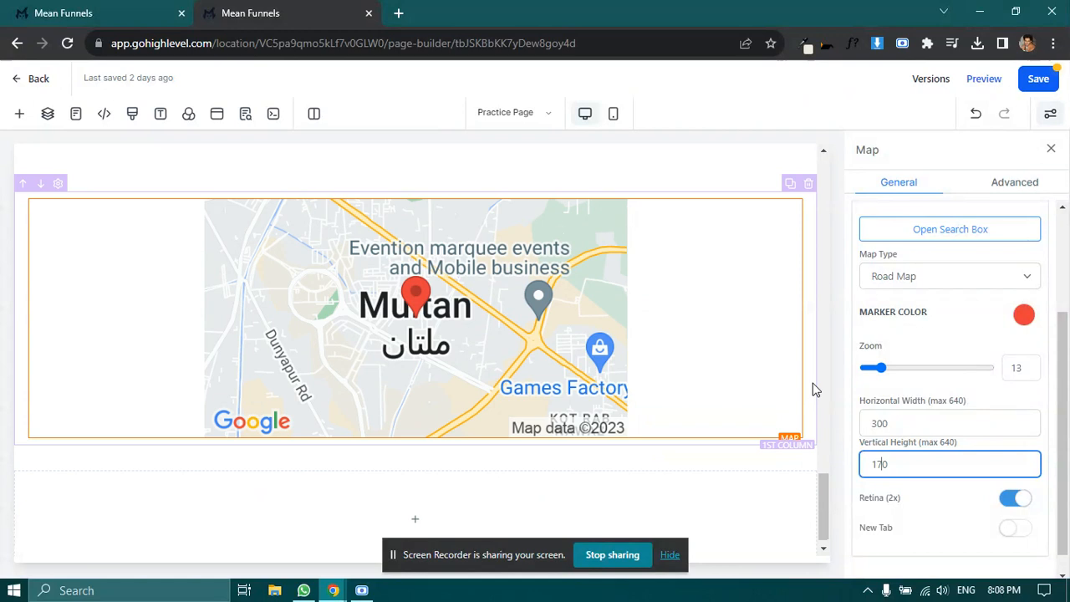
Step: Toggle the map's Retina (2x) option off and back on to compare the rendered sizes
scroll(920, 431, down, 1)
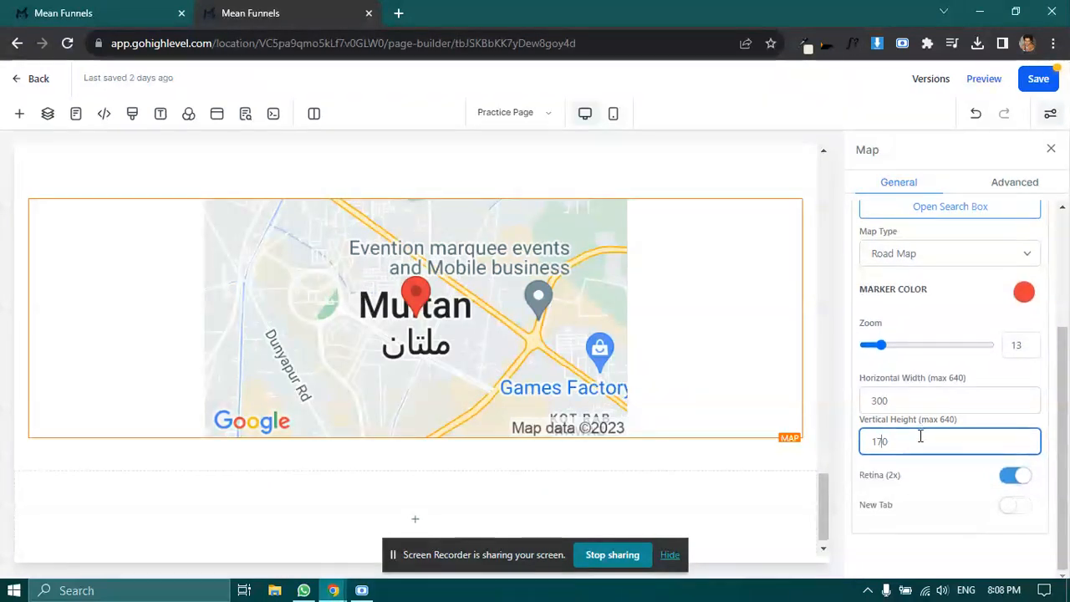
click(1014, 477)
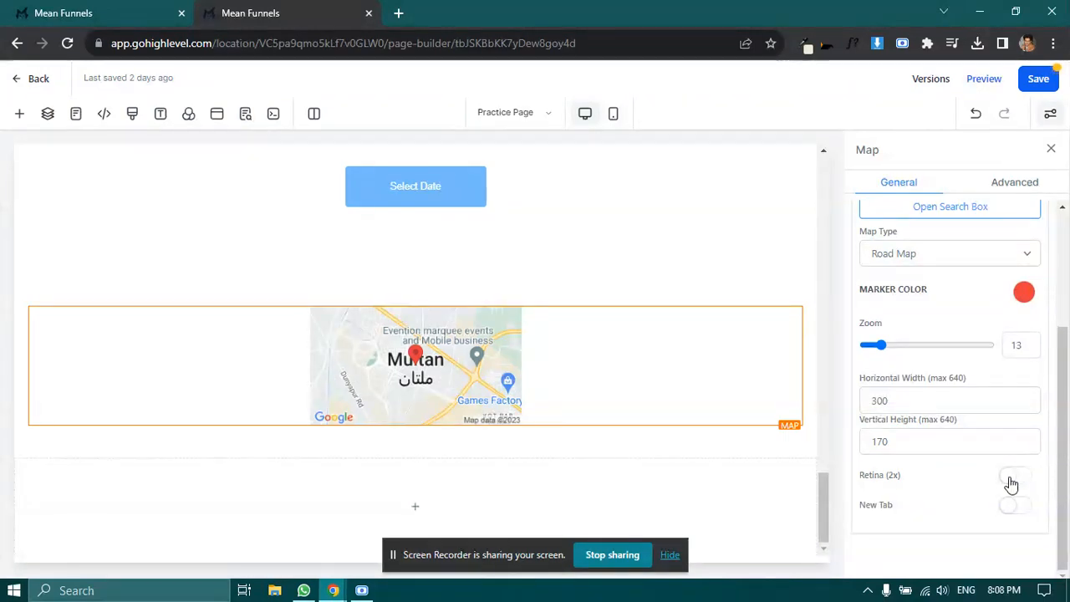
click(1026, 481)
click(1011, 481)
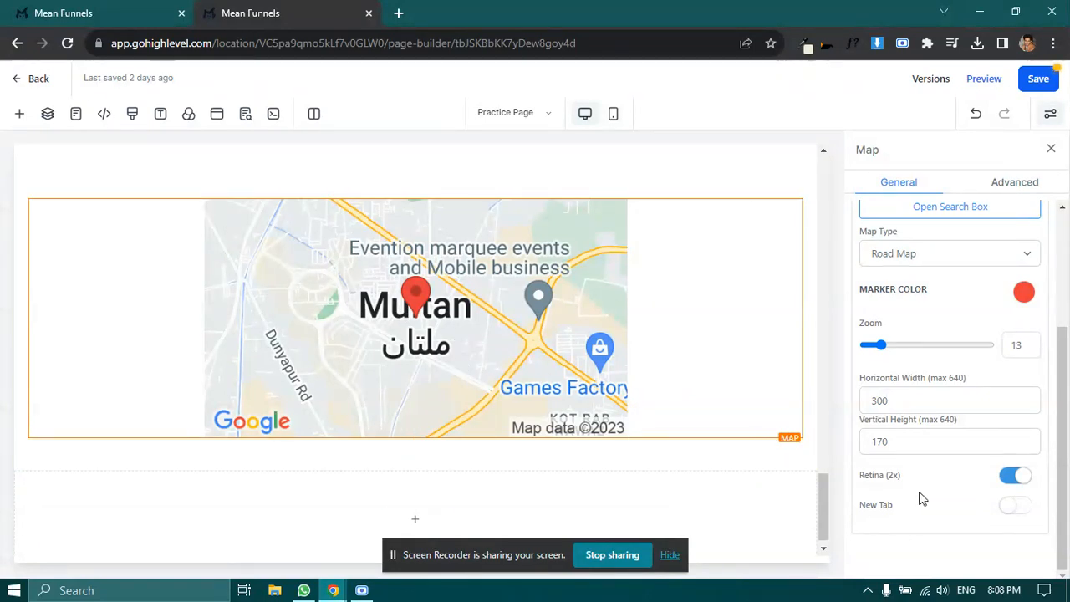
click(1015, 478)
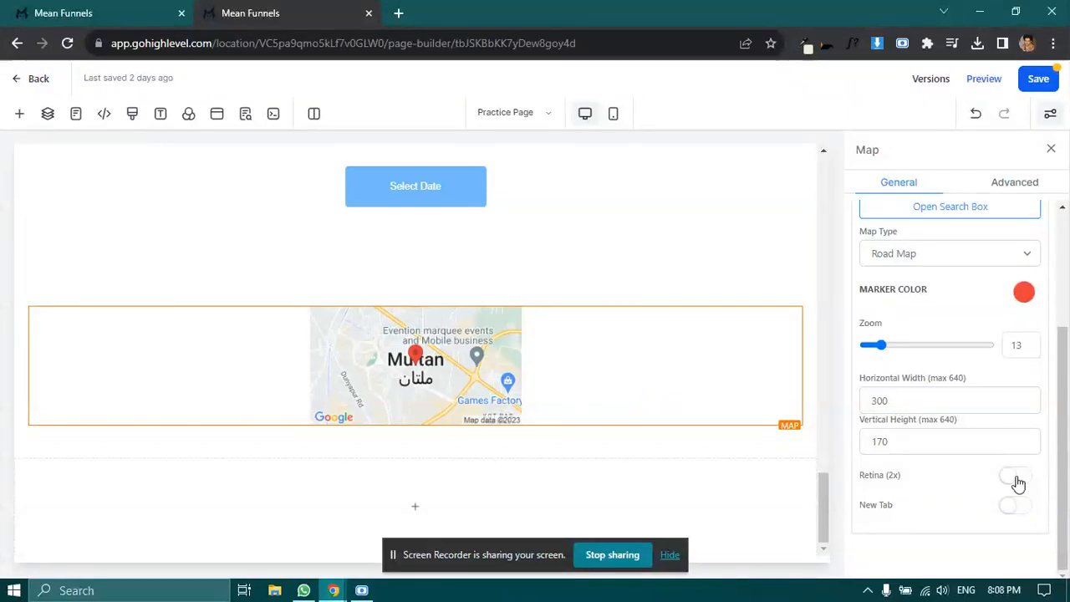
click(1016, 480)
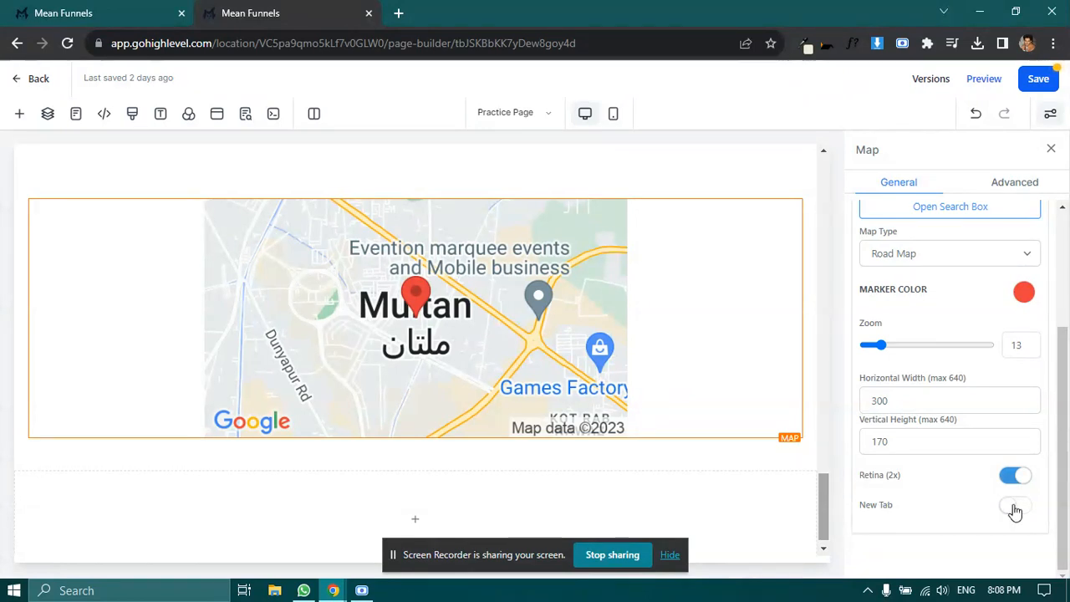
Step: Review the map's advanced visibility and custom class settings, and delete the map element from the column
click(1009, 191)
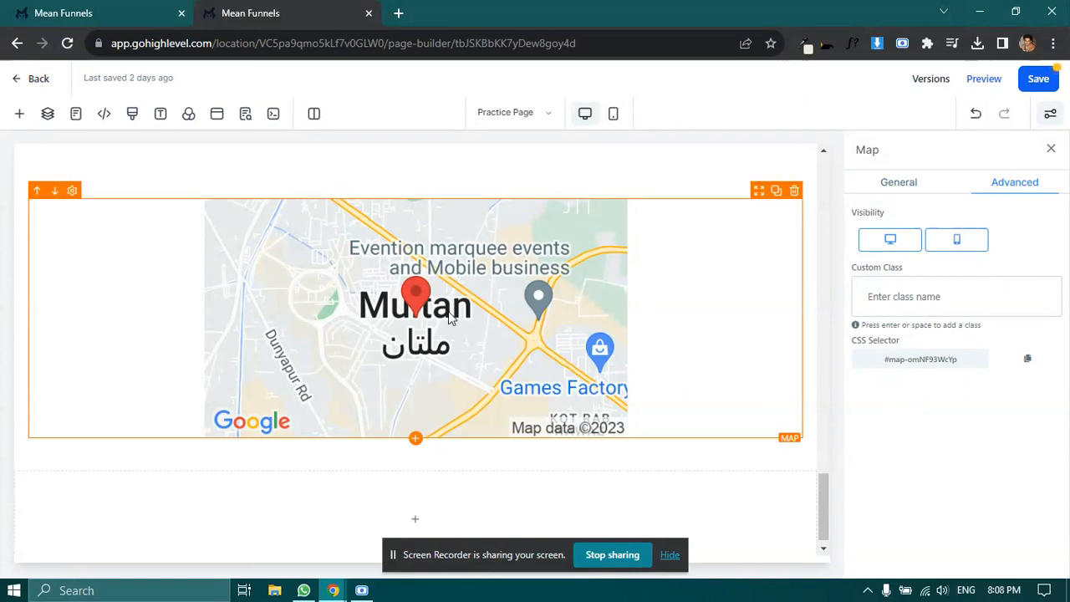
click(894, 188)
scroll(894, 402, down, 2)
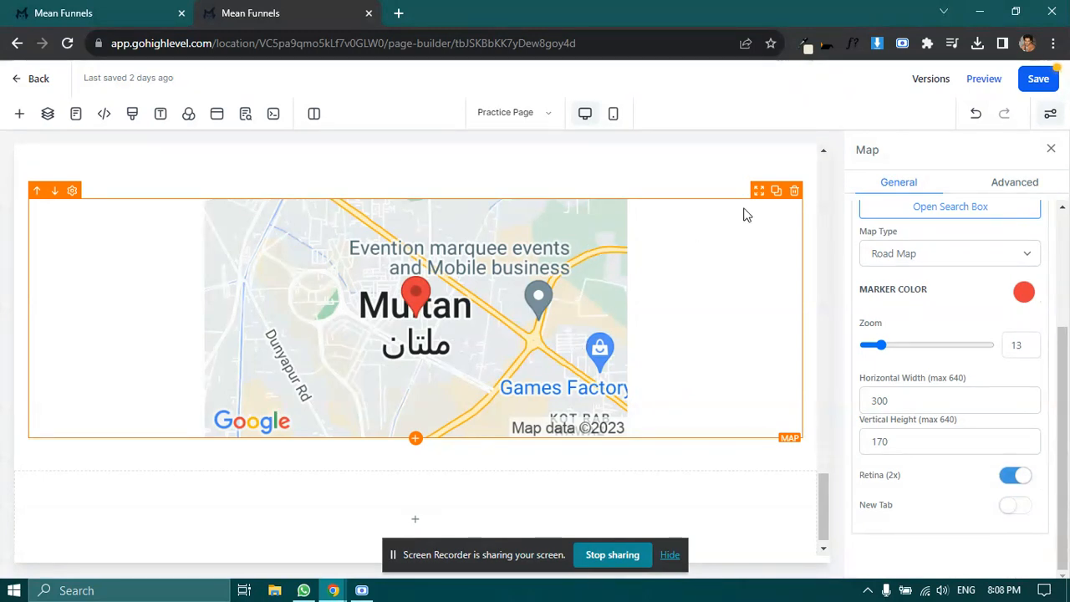
click(795, 191)
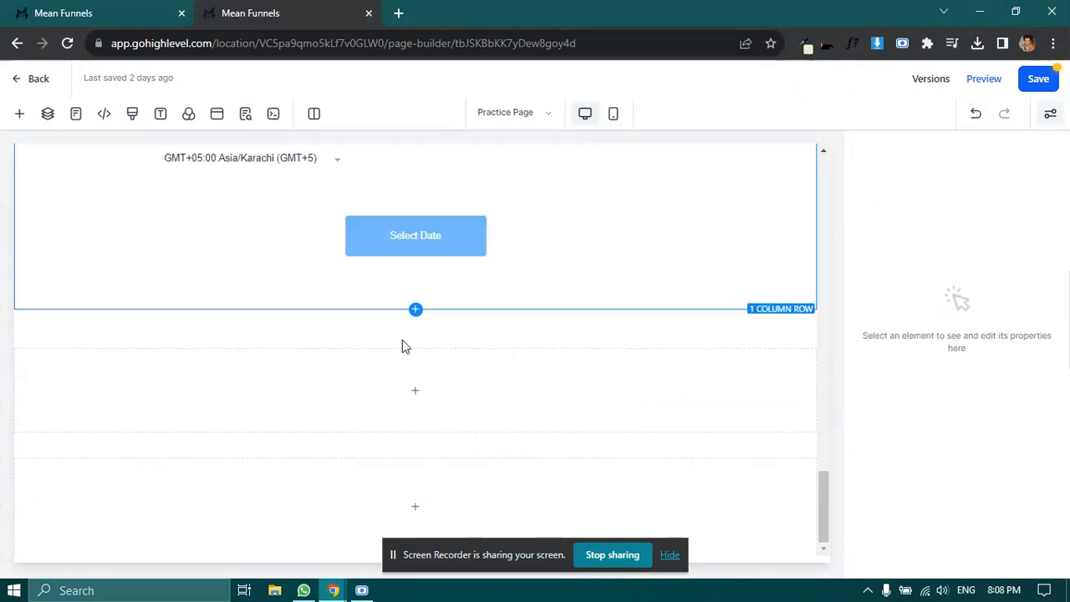
Step: Add an Svg element to the empty column below the calendar
click(415, 390)
scroll(251, 418, down, 5)
scroll(159, 422, down, 4)
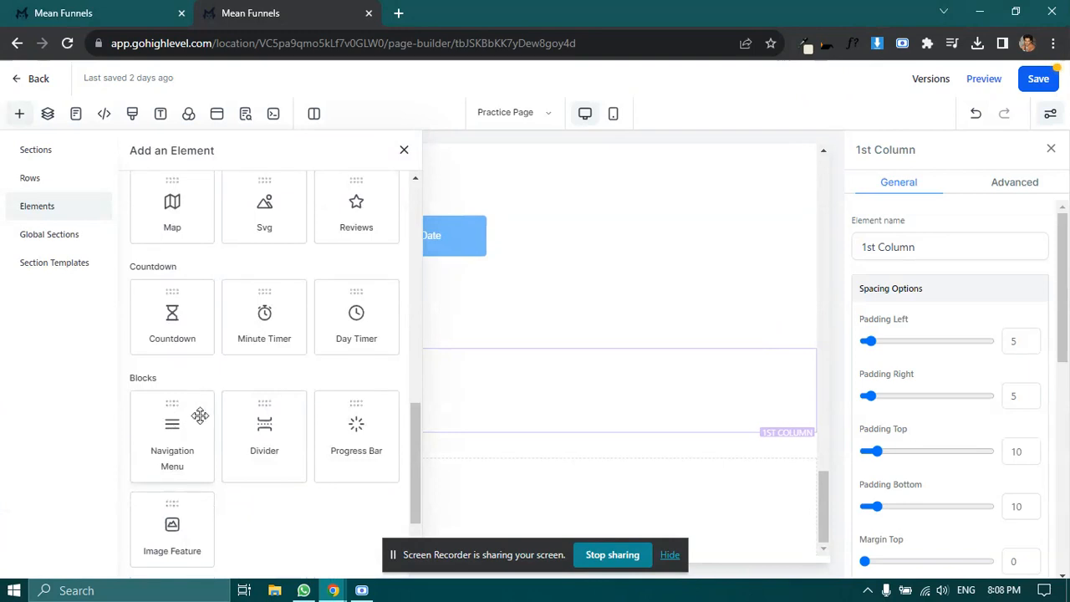
scroll(263, 395, up, 3)
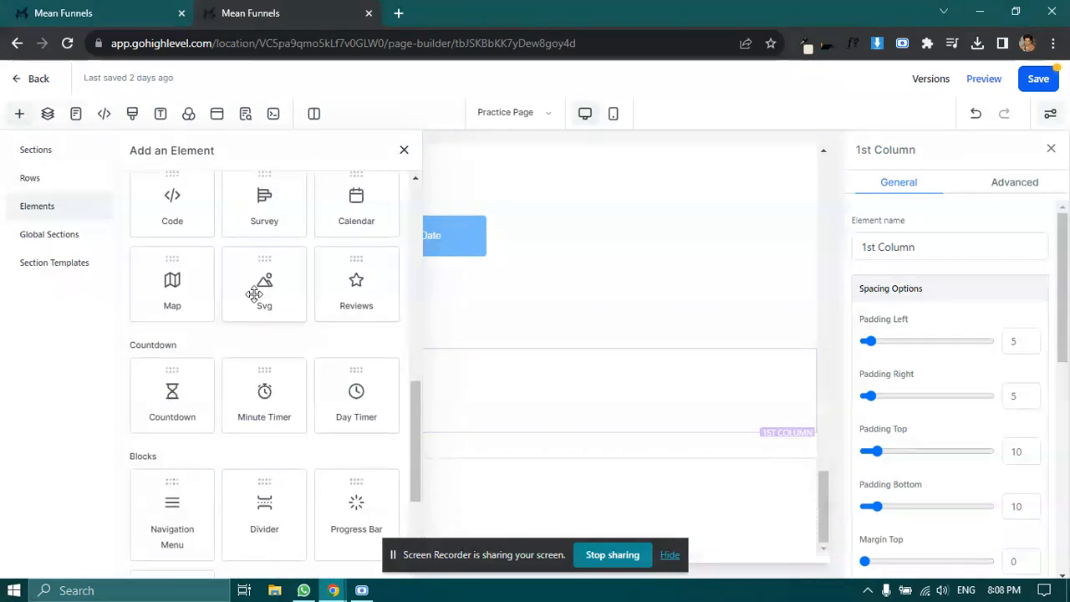
drag(264, 284, 426, 393)
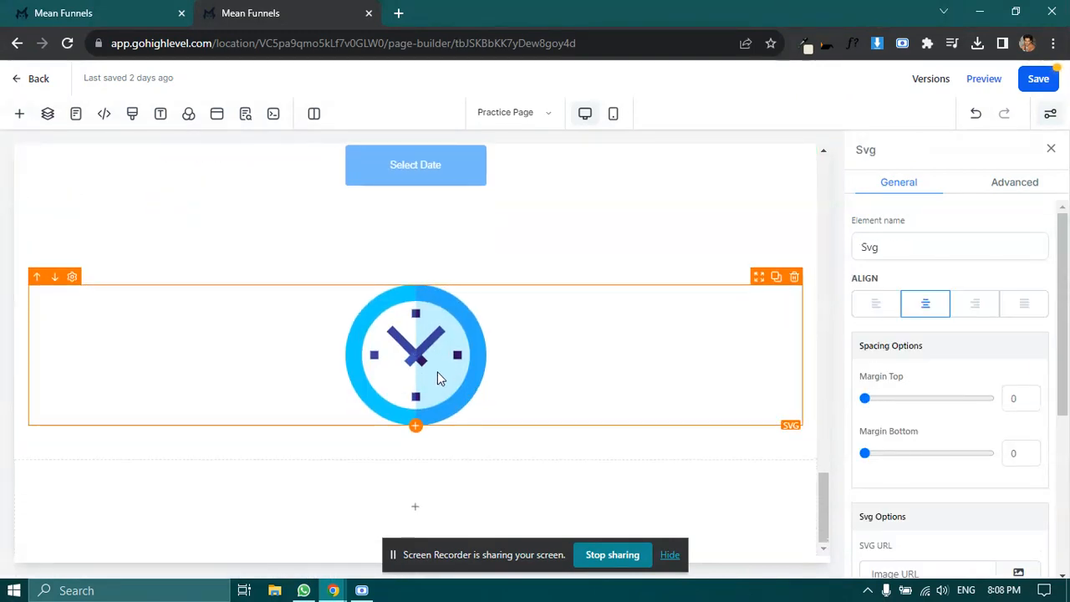
Step: Open the SVG editor for the clock image and look at its raw and visual editing modes
scroll(906, 367, down, 3)
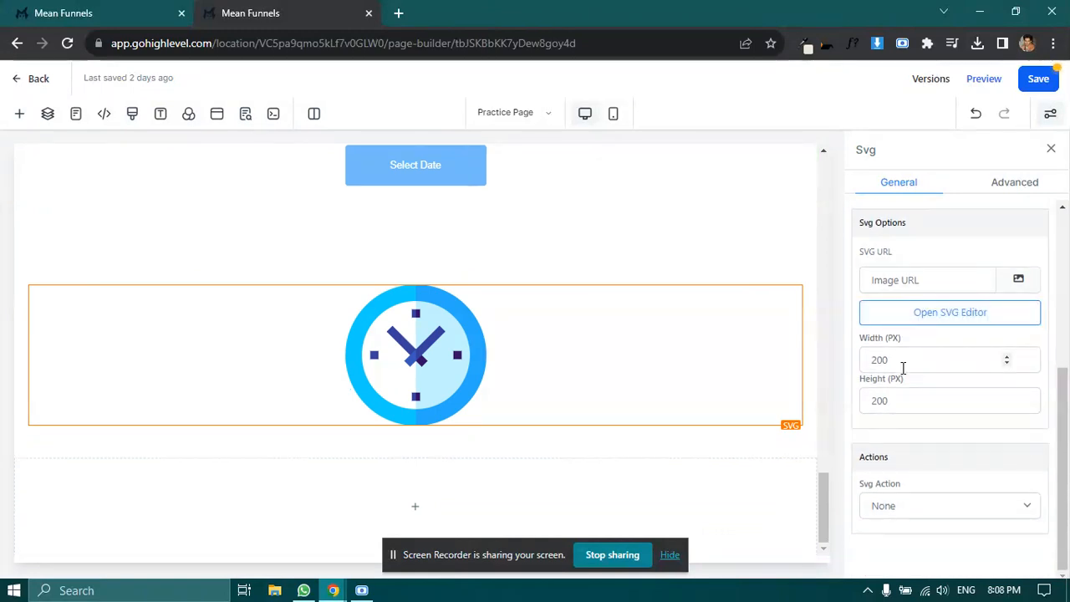
click(942, 314)
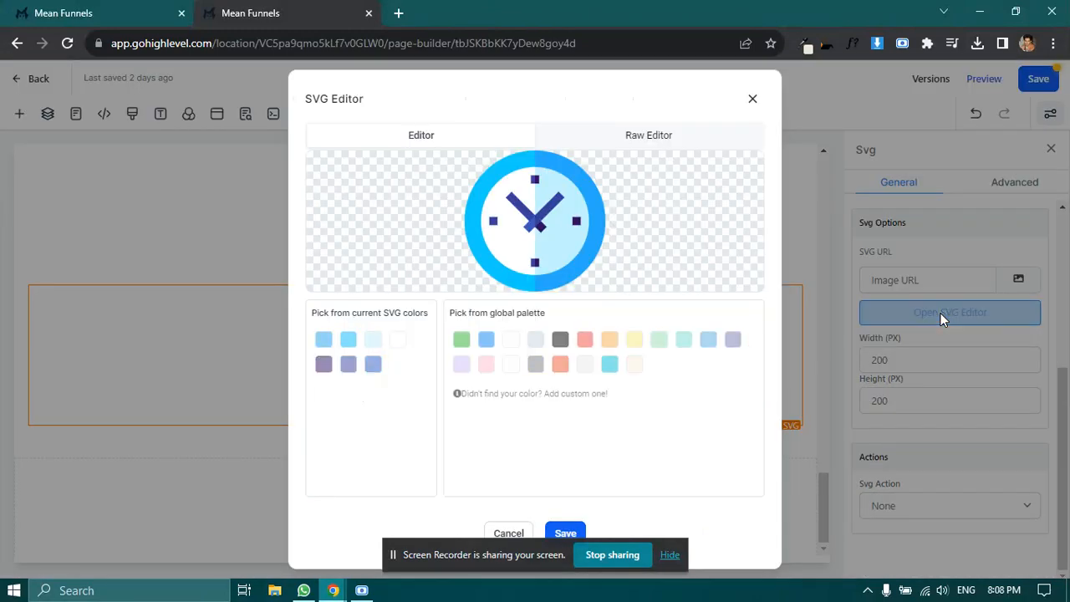
click(753, 99)
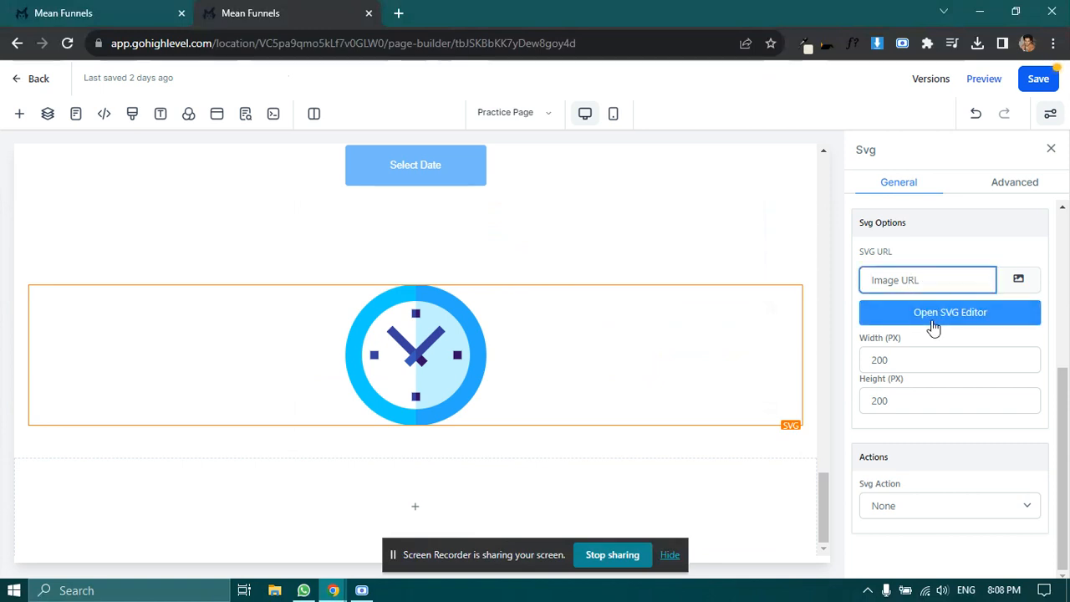
click(932, 326)
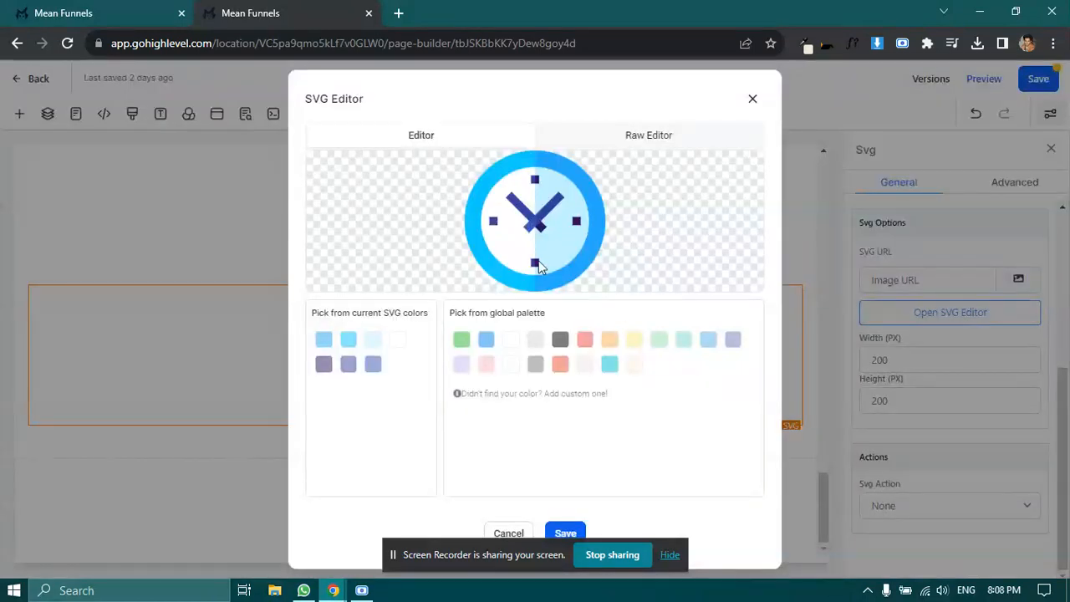
click(616, 140)
click(420, 133)
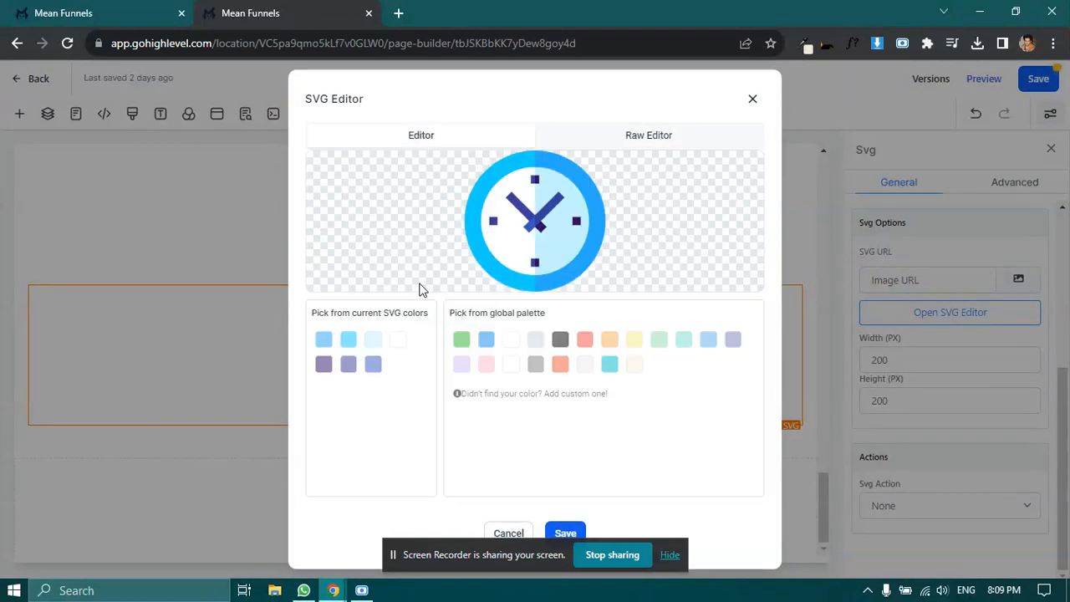
Step: Select the left half of the clock's outer ring and try global palette colors including blue, black and teal on it
click(467, 231)
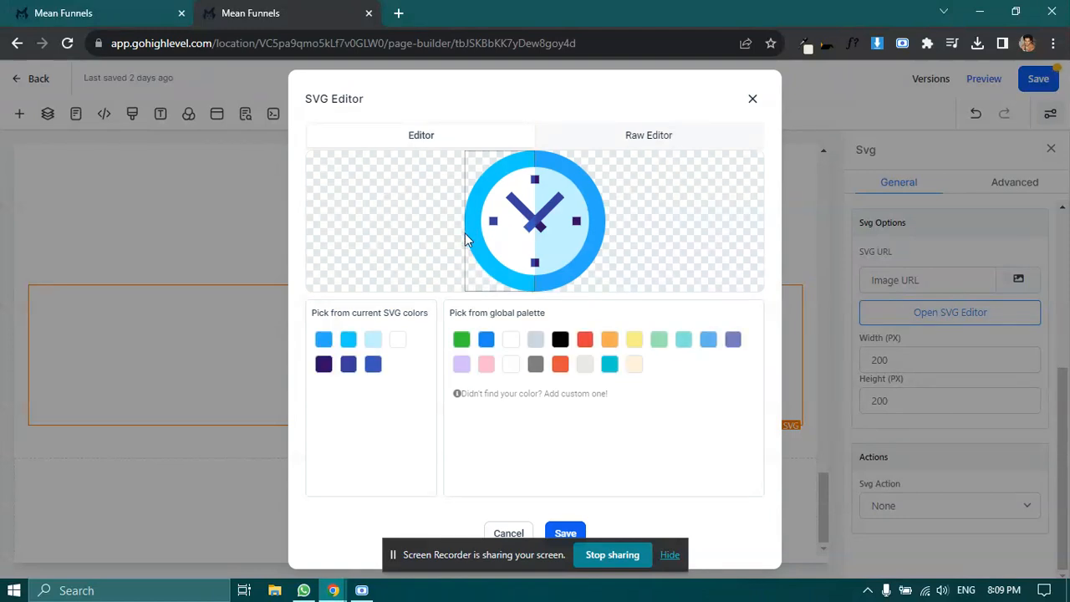
click(528, 173)
click(513, 171)
click(485, 340)
click(559, 340)
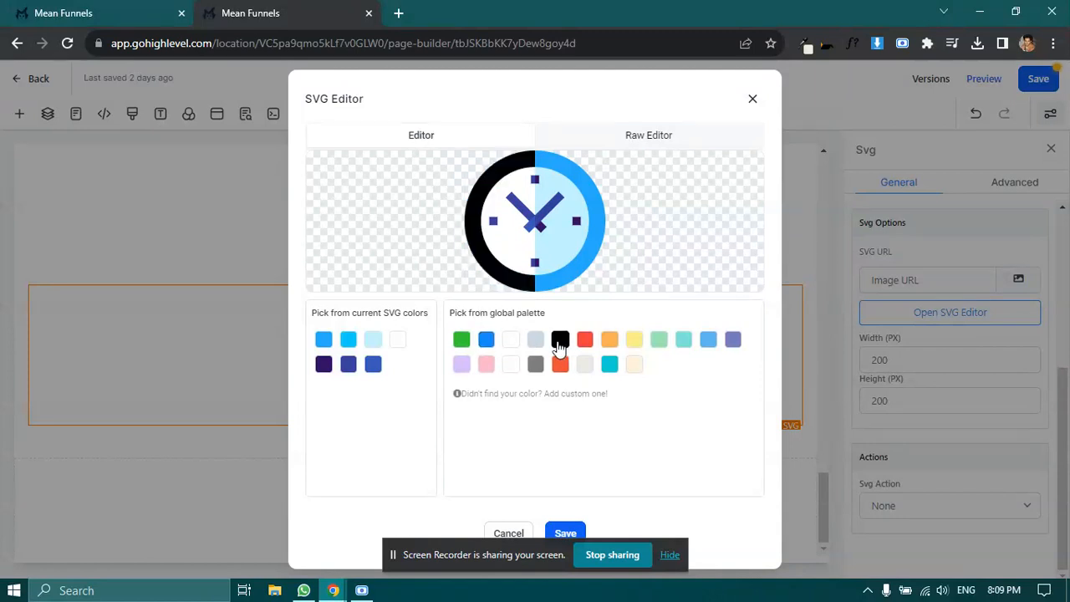
click(609, 342)
click(609, 364)
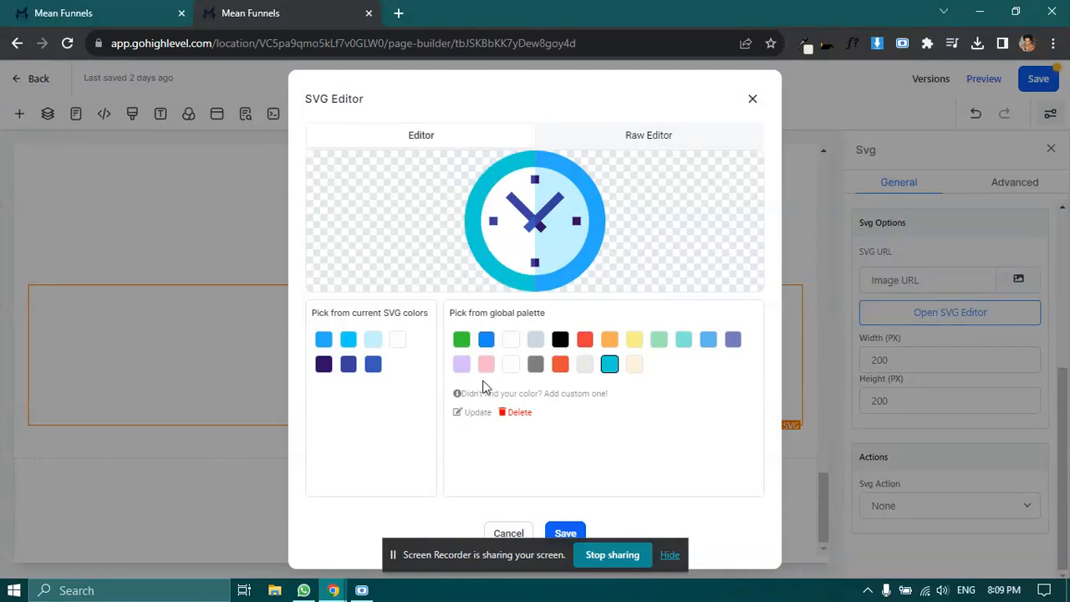
Step: Add a custom purple color, #BA14F5, to the global palette
click(565, 396)
click(744, 439)
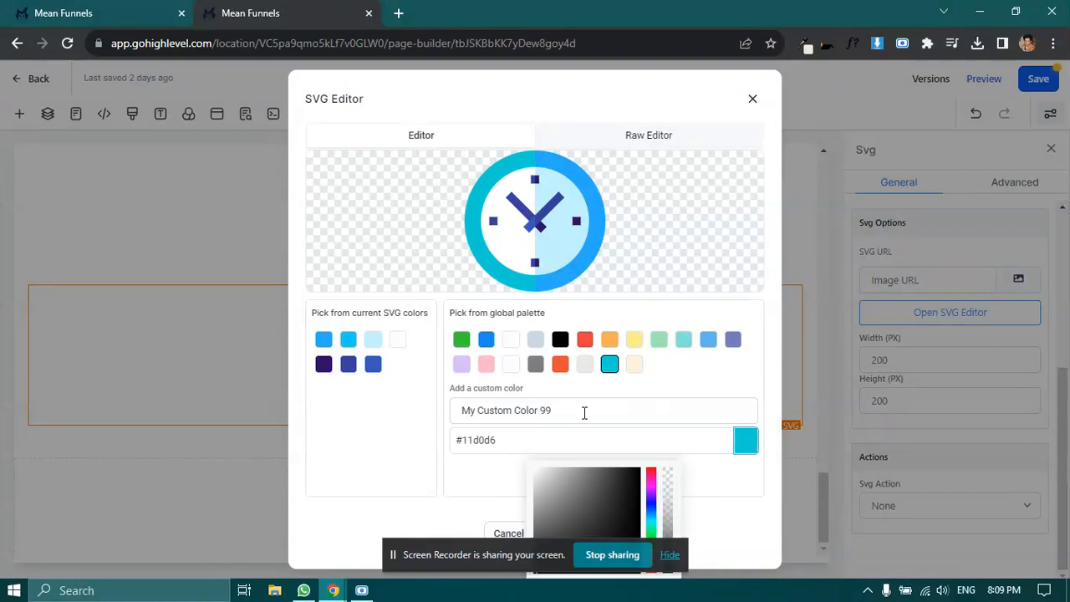
scroll(578, 291, down, 2)
click(652, 322)
mouse_move(652, 324)
mouse_down()
mouse_move(657, 338)
mouse_move(633, 321)
mouse_up()
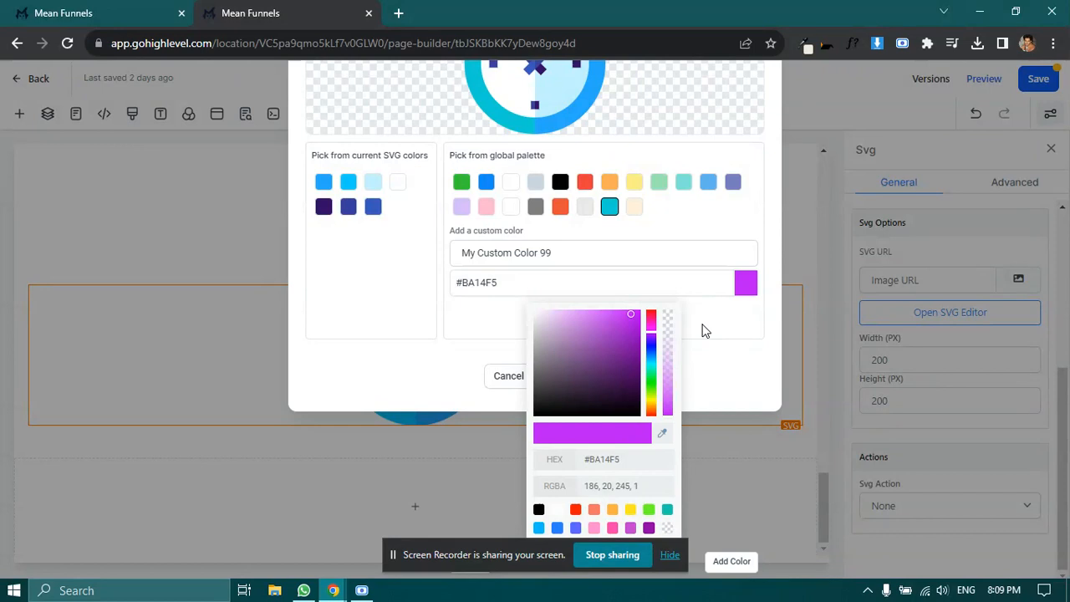
click(742, 288)
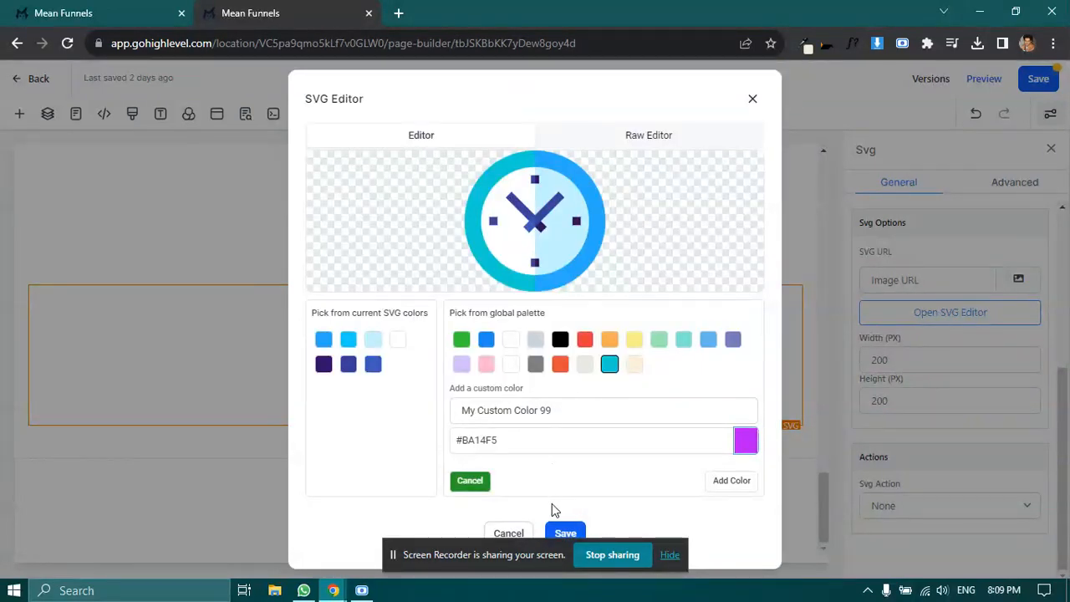
click(739, 492)
Step: Apply the custom purple to the left half of the clock's ring and save the SVG edits
click(659, 368)
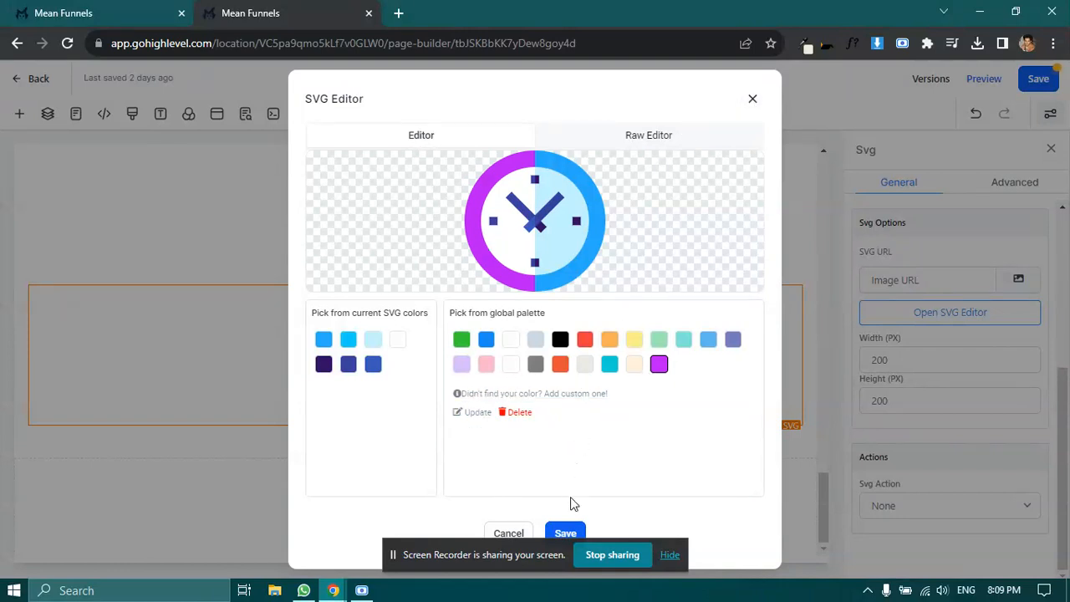
drag(393, 553, 88, 81)
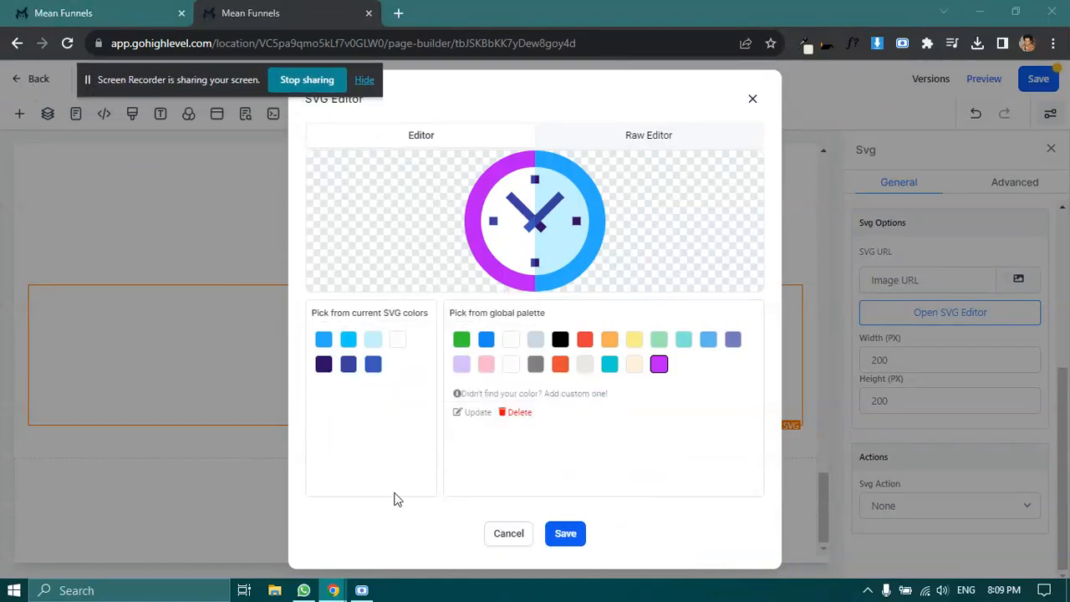
click(572, 536)
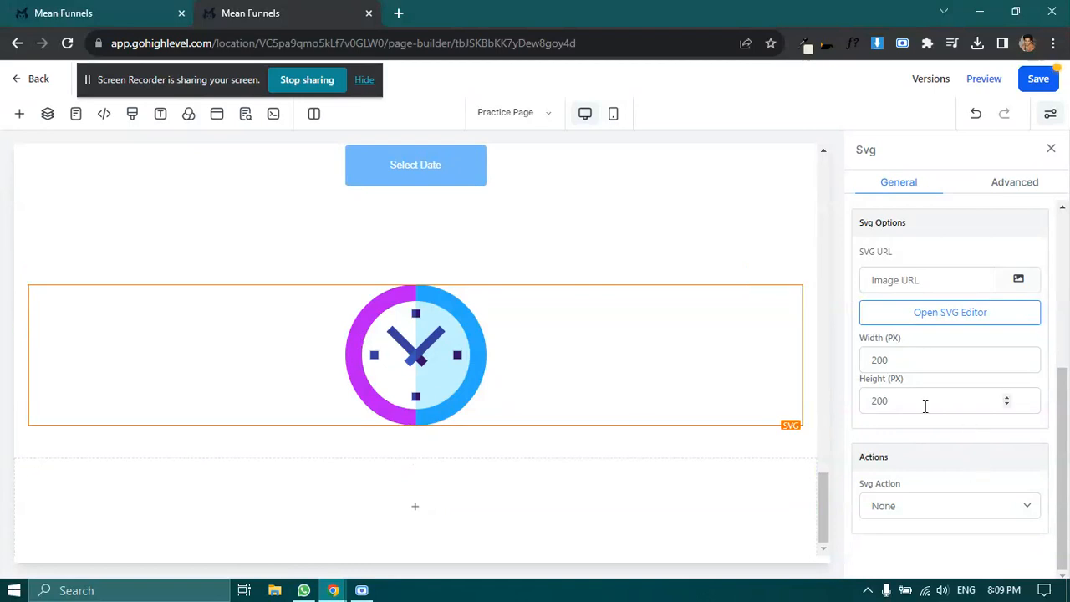
Step: Examine the Svg element's width and height settings and its available click actions
click(905, 366)
click(896, 400)
click(901, 452)
click(914, 501)
click(899, 442)
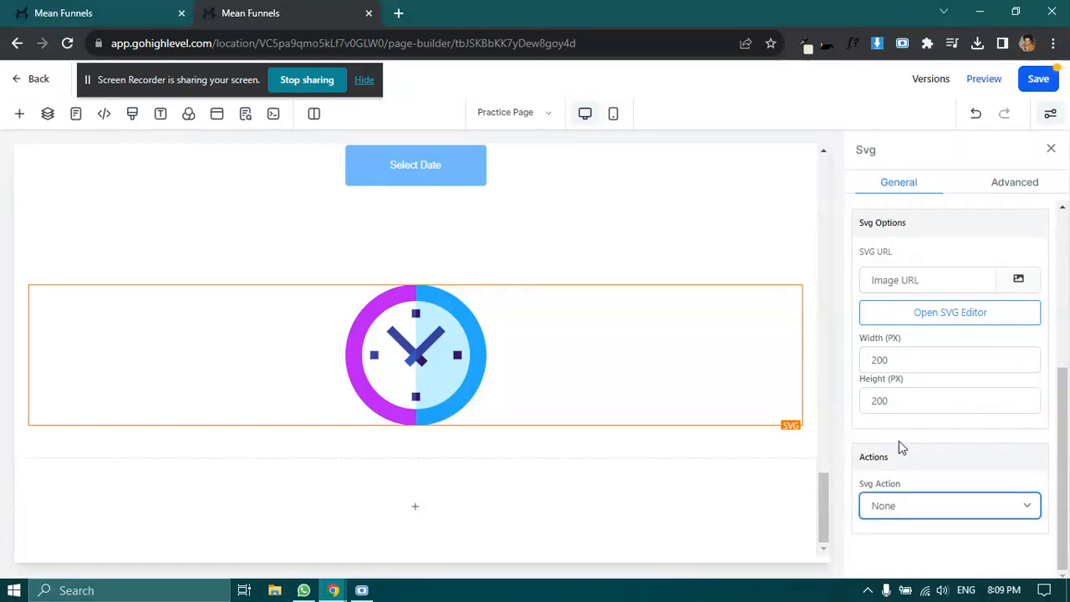
click(897, 505)
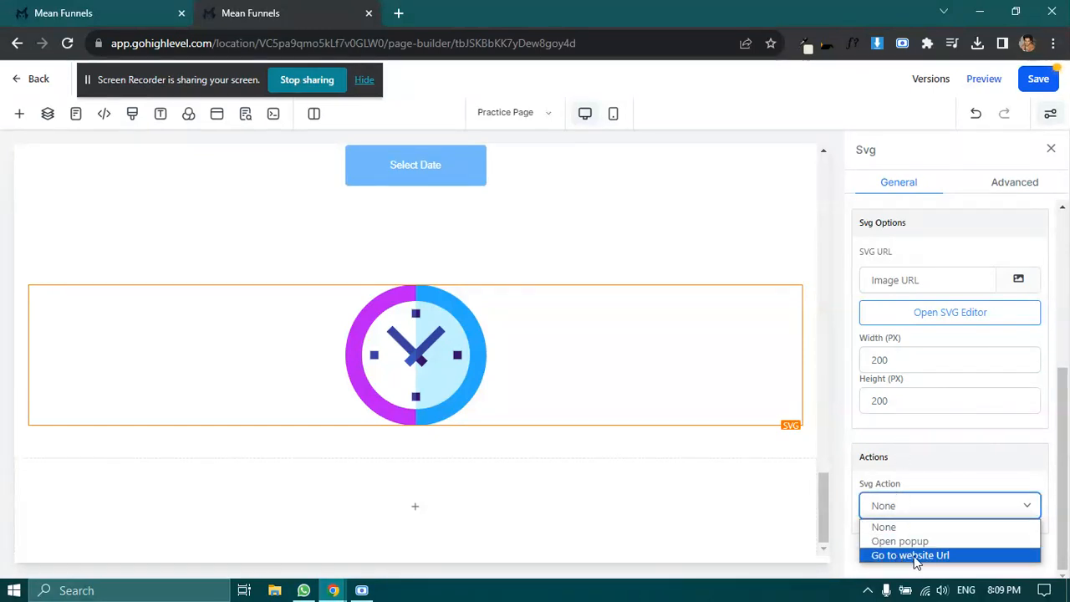
click(922, 474)
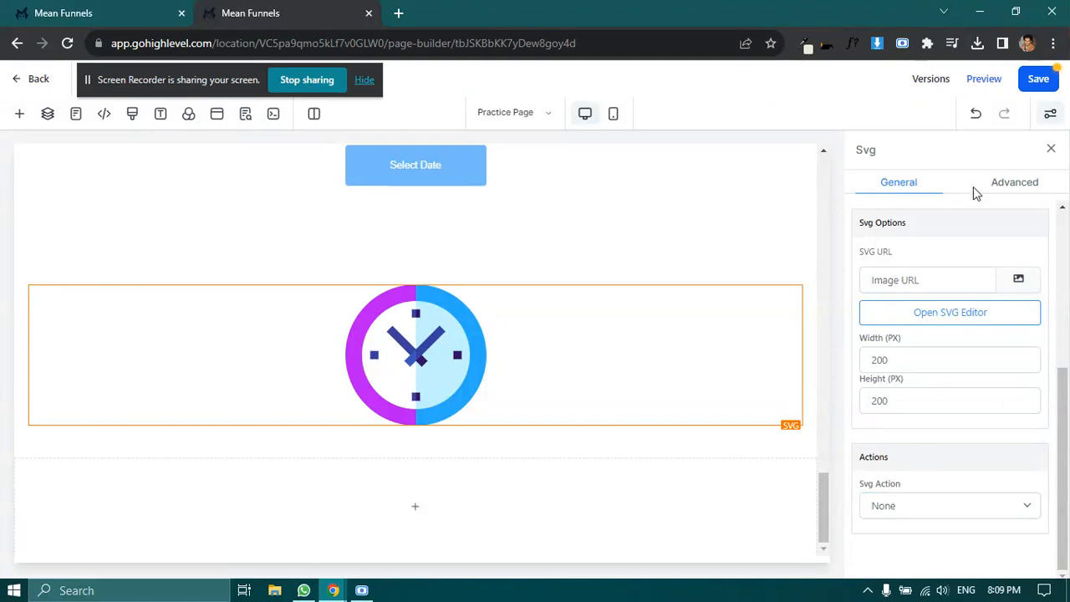
Step: Review the Svg's advanced visibility and custom class settings, and delete the Svg element from the column
click(1012, 186)
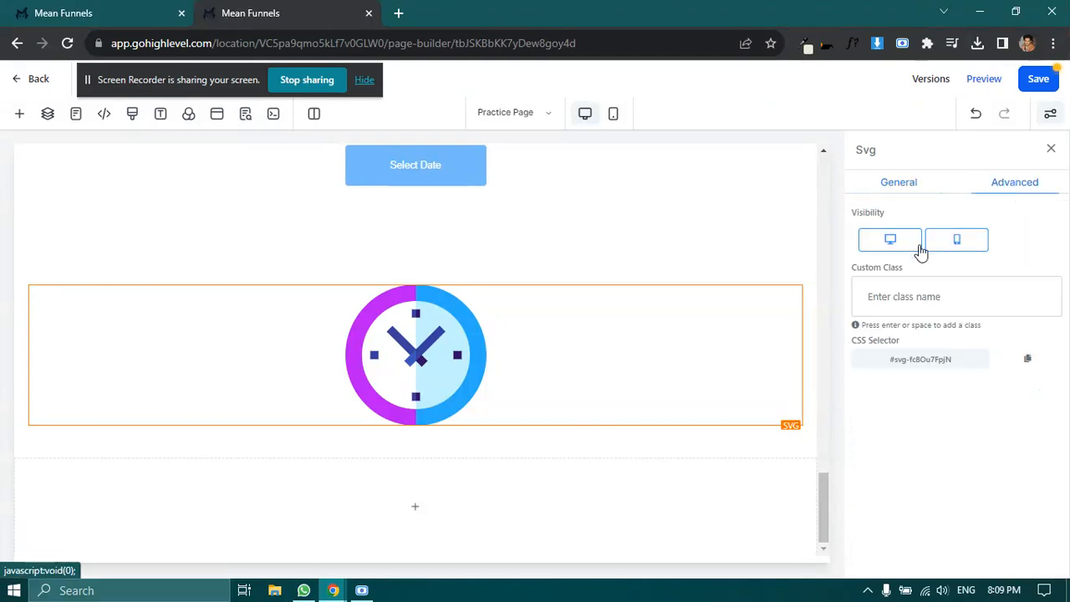
click(899, 185)
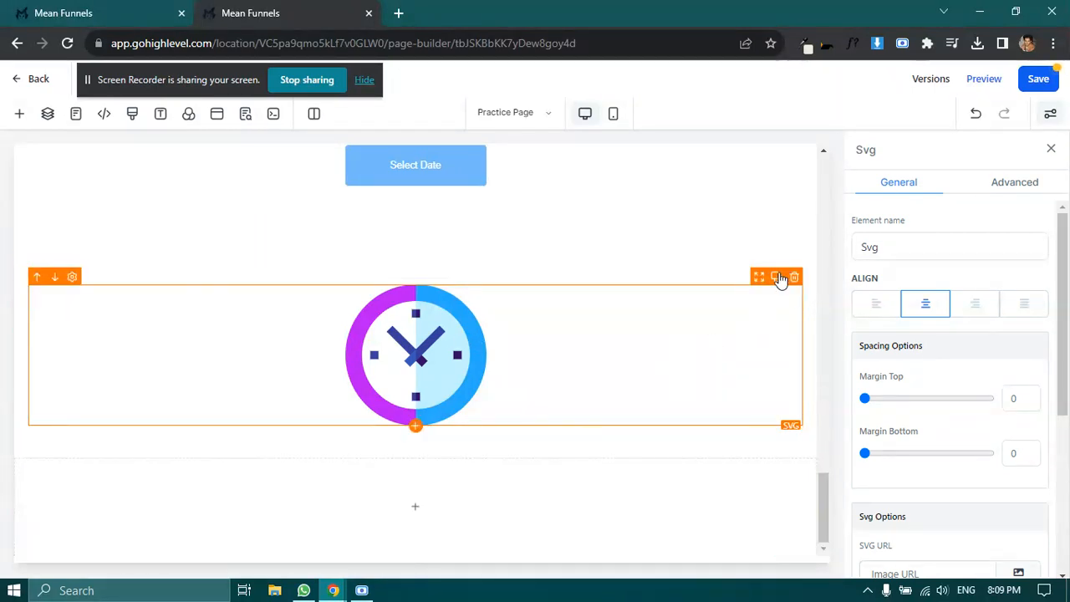
click(794, 278)
Step: Add a Reviews element to the emptied column
click(435, 401)
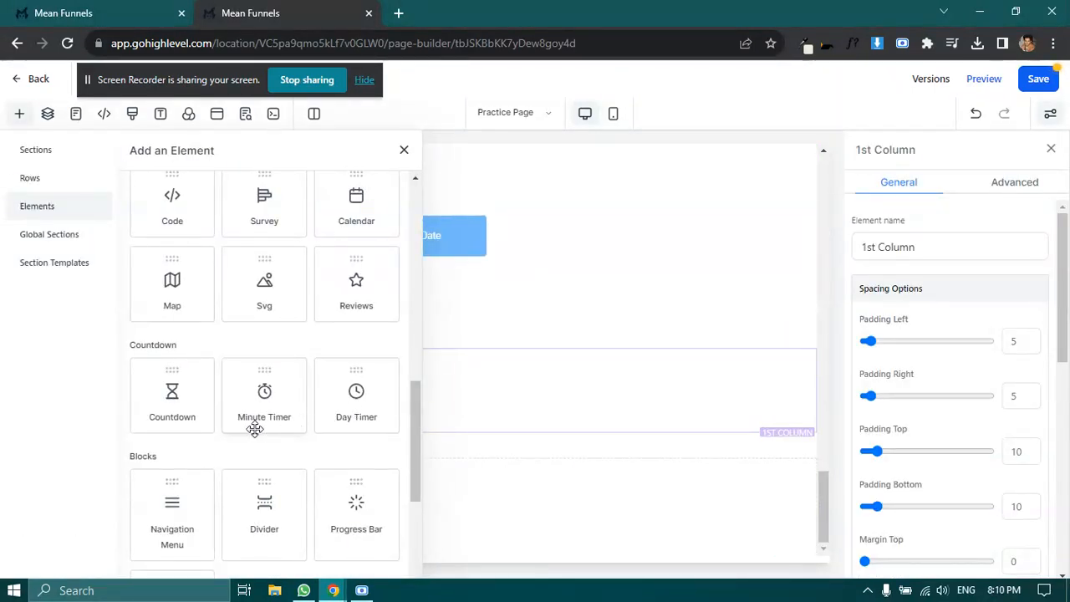
scroll(241, 429, up, 1)
scroll(242, 429, down, 2)
scroll(242, 430, up, 1)
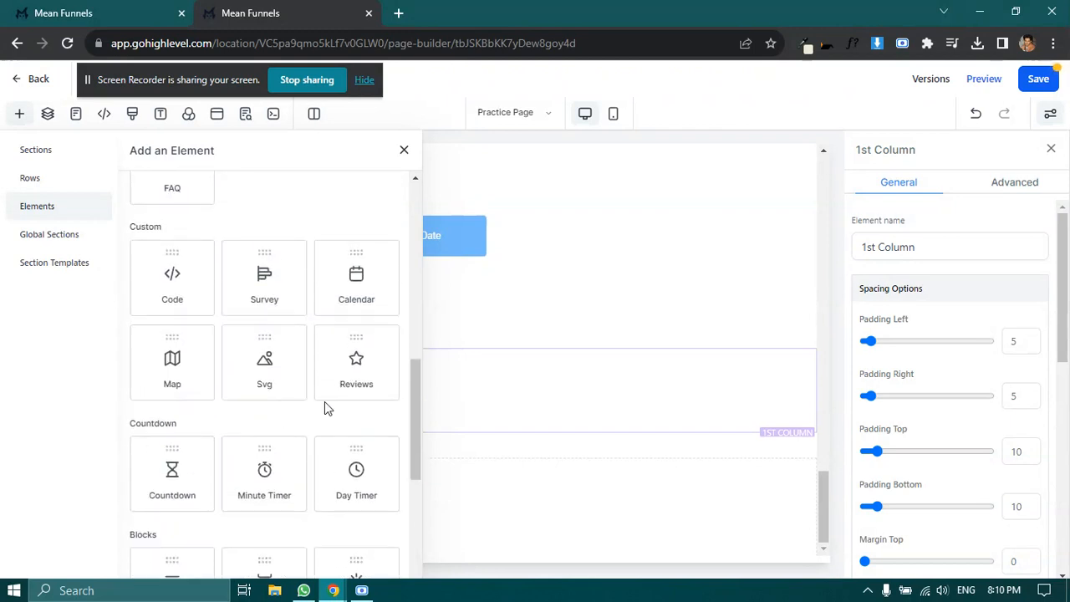
click(373, 382)
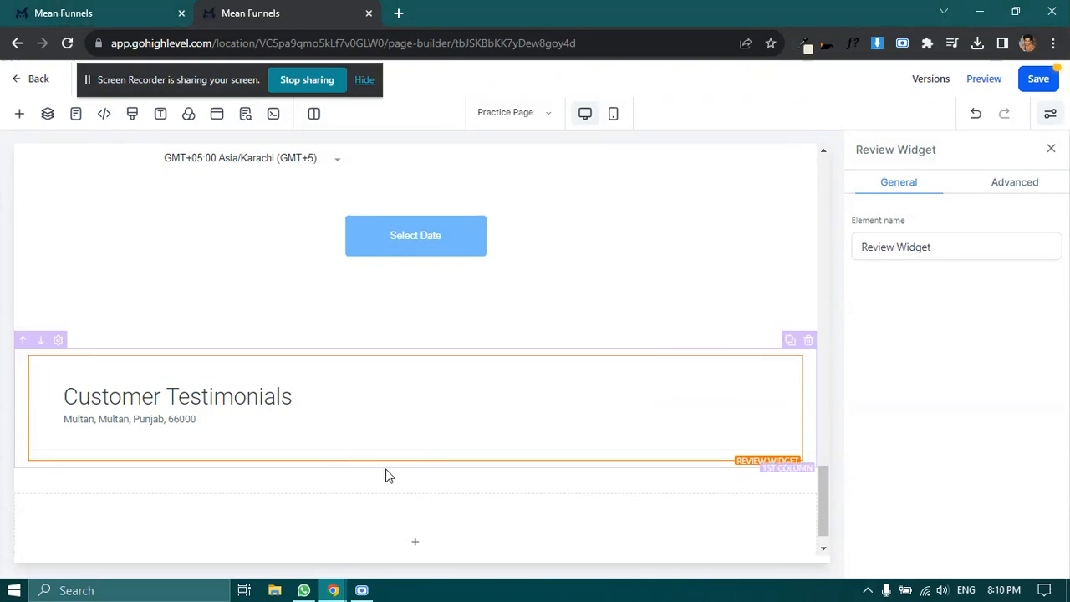
Step: Review the review widget's advanced visibility settings, and delete the widget from the column
click(1006, 199)
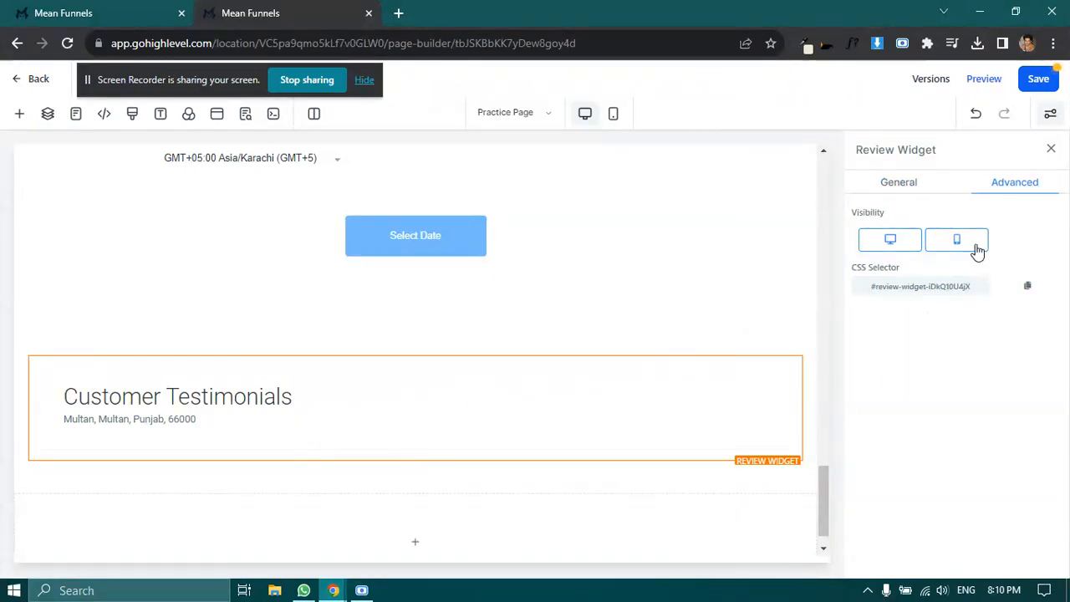
click(930, 197)
right_click(605, 414)
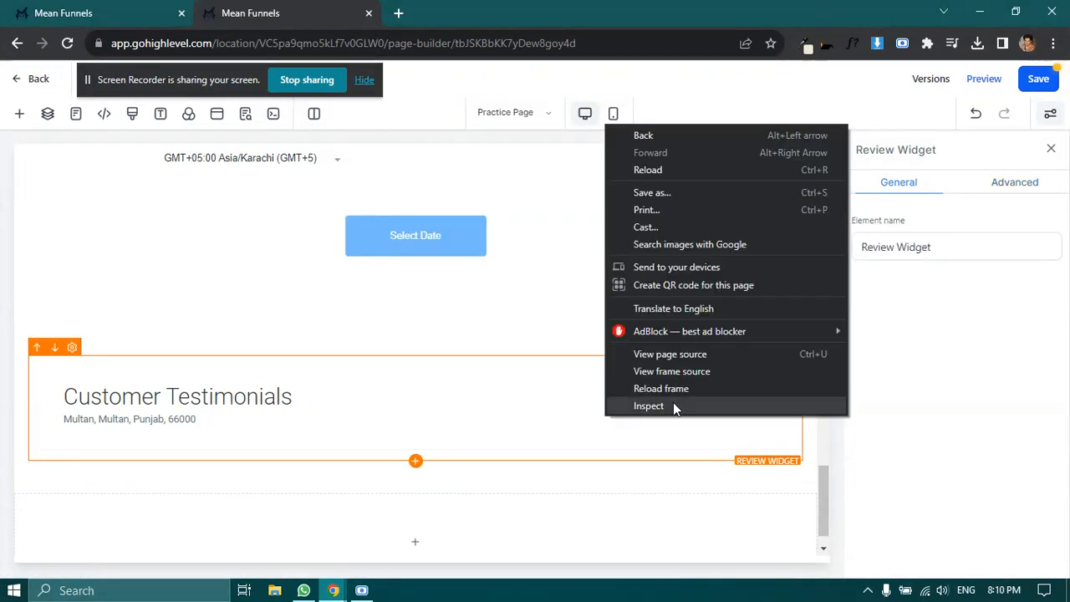
click(515, 404)
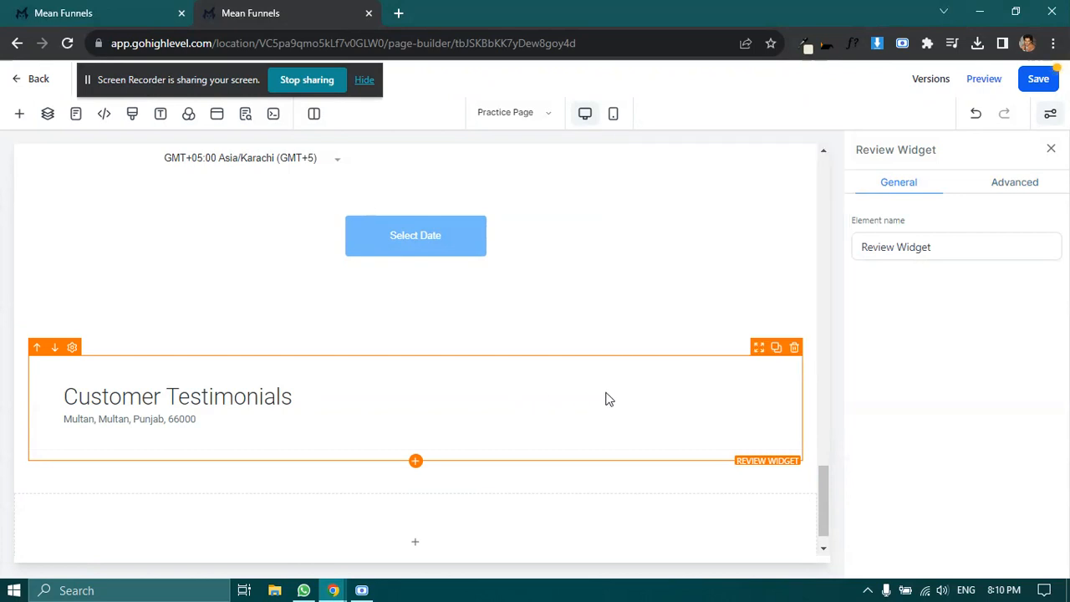
click(794, 350)
Step: Add a Countdown element to the empty column
click(404, 393)
scroll(197, 444, down, 1)
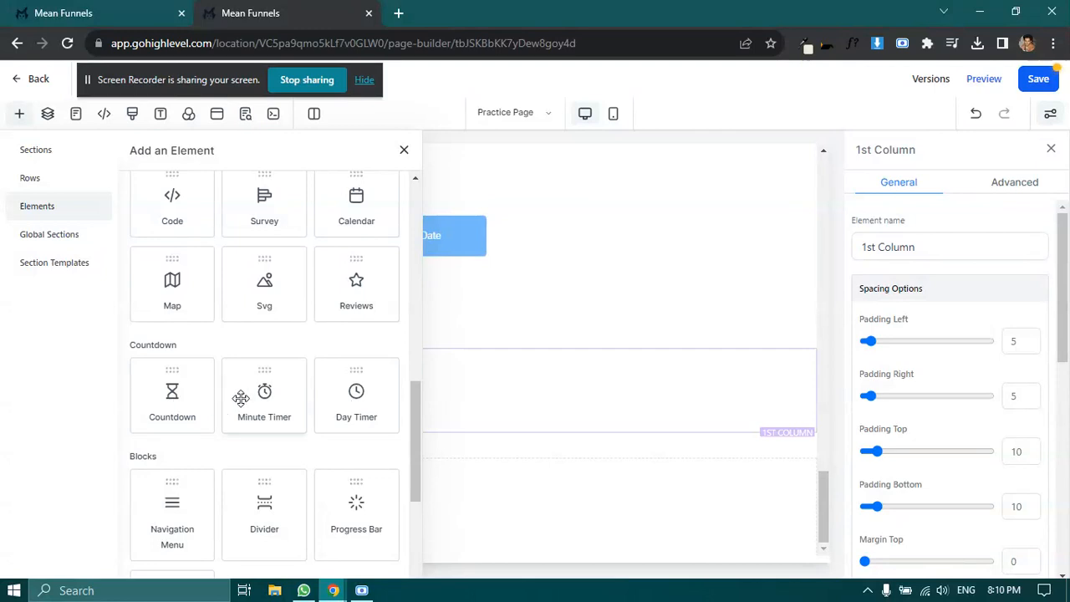
click(179, 394)
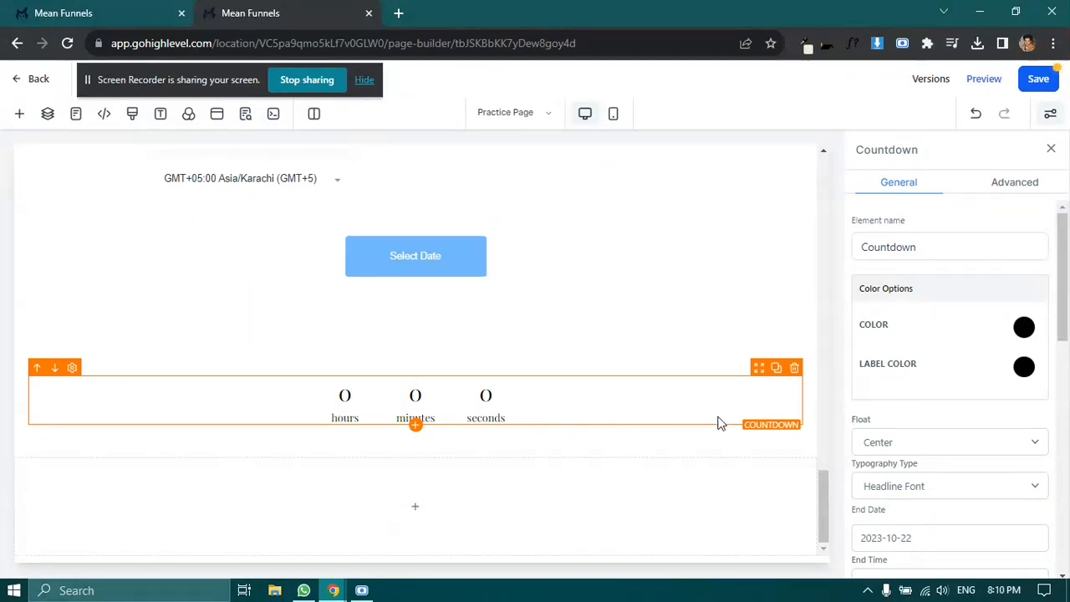
Step: Look over the countdown's general settings and set its end date to 2023-10-25
scroll(943, 452, down, 2)
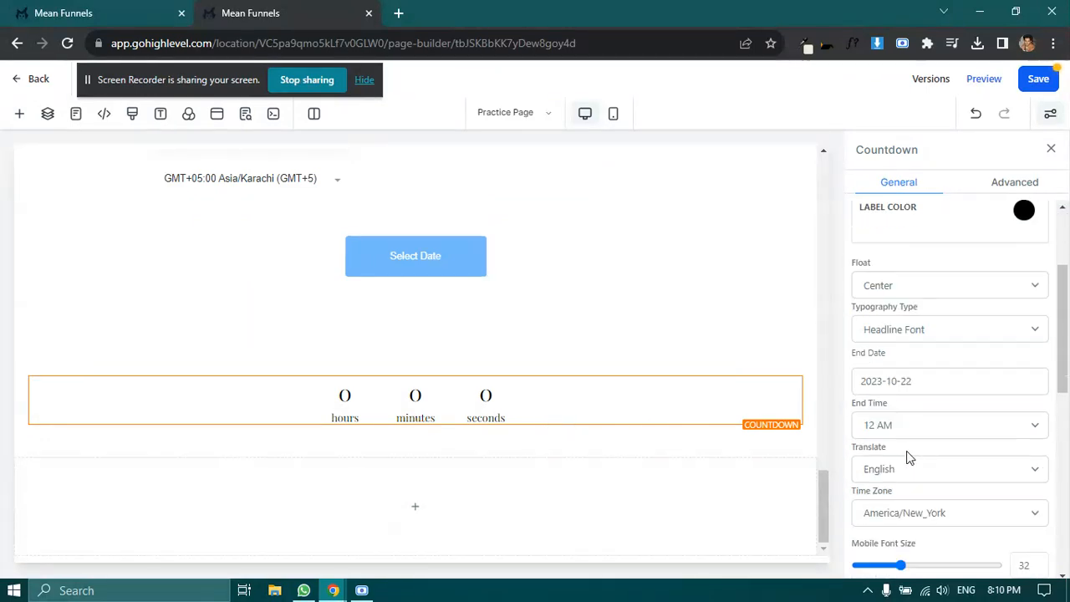
scroll(894, 453, down, 1)
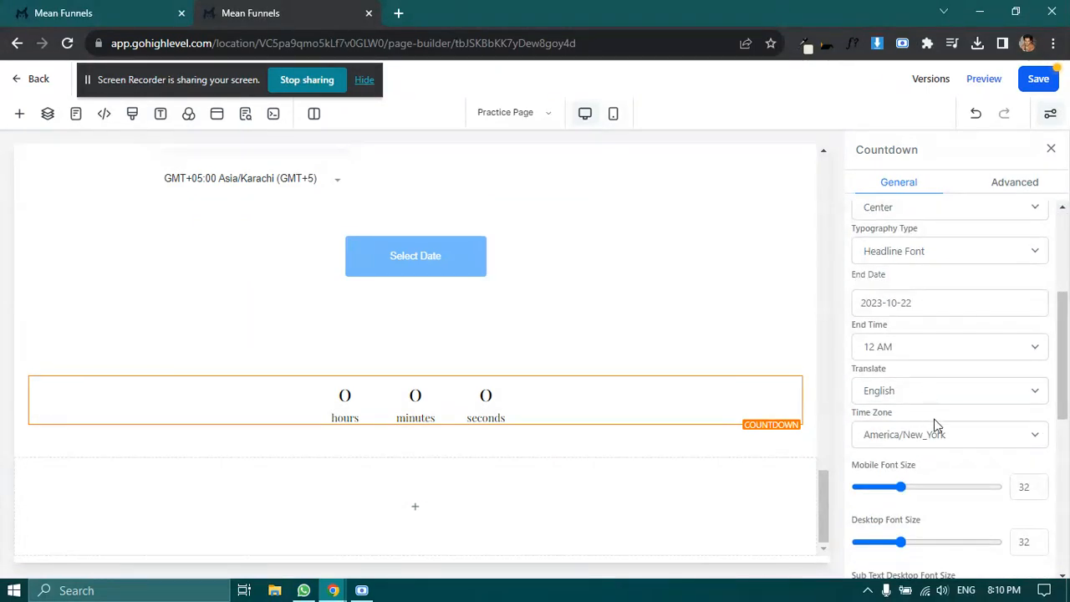
scroll(934, 419, up, 1)
click(920, 380)
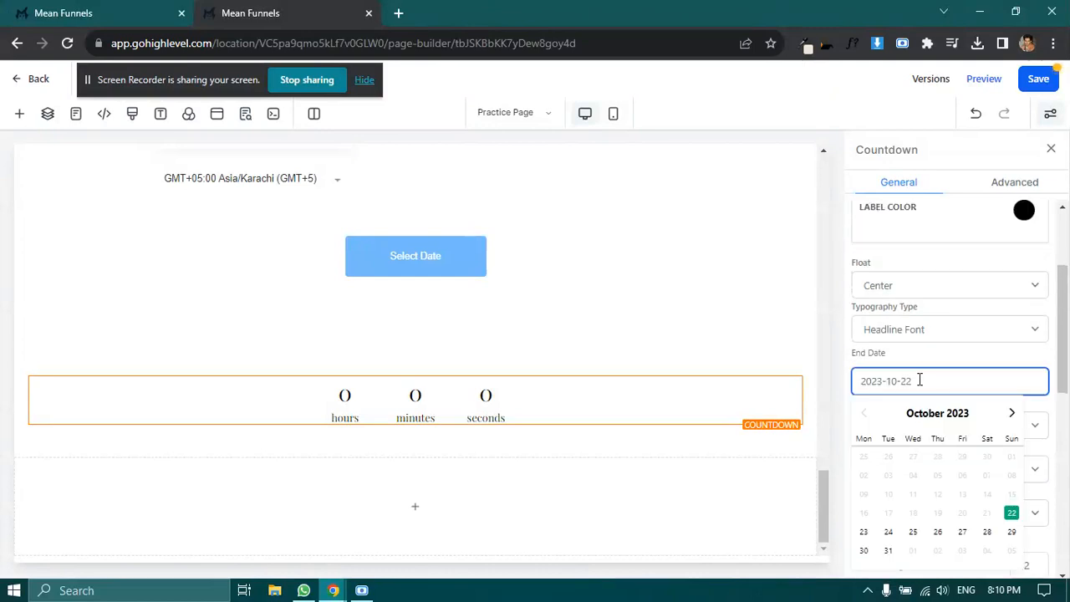
scroll(926, 328, down, 2)
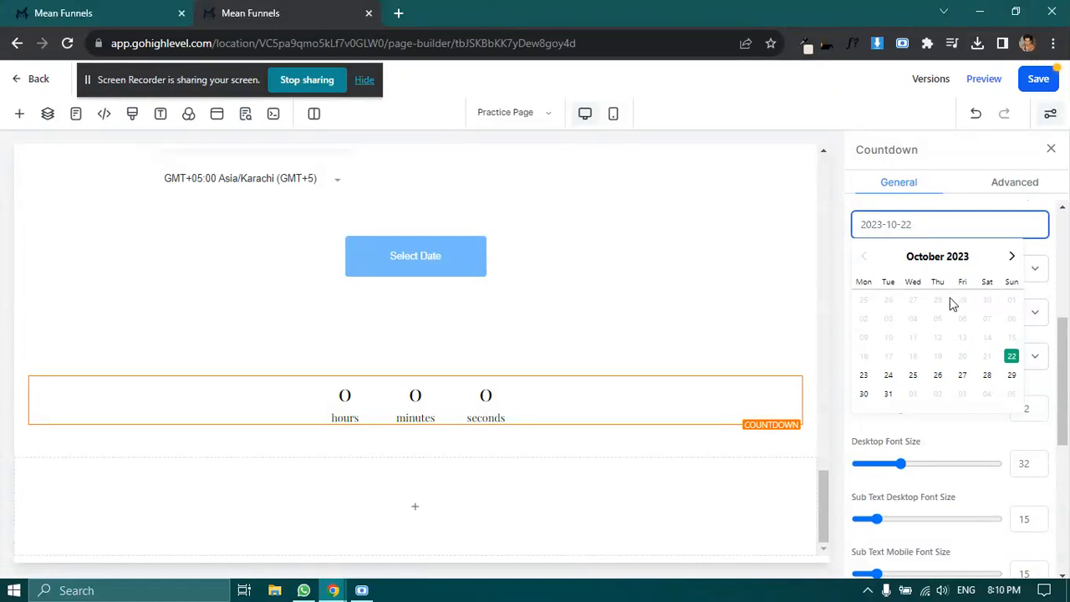
click(914, 375)
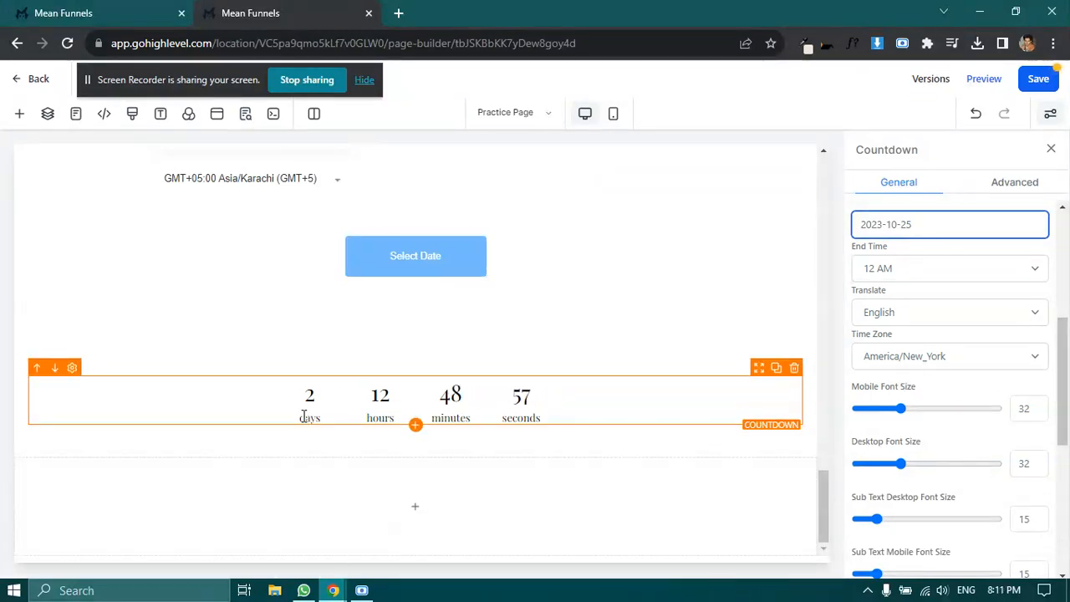
Step: Close the countdown settings, save the page and dismiss the SEO meta data form without filling it in
click(1050, 112)
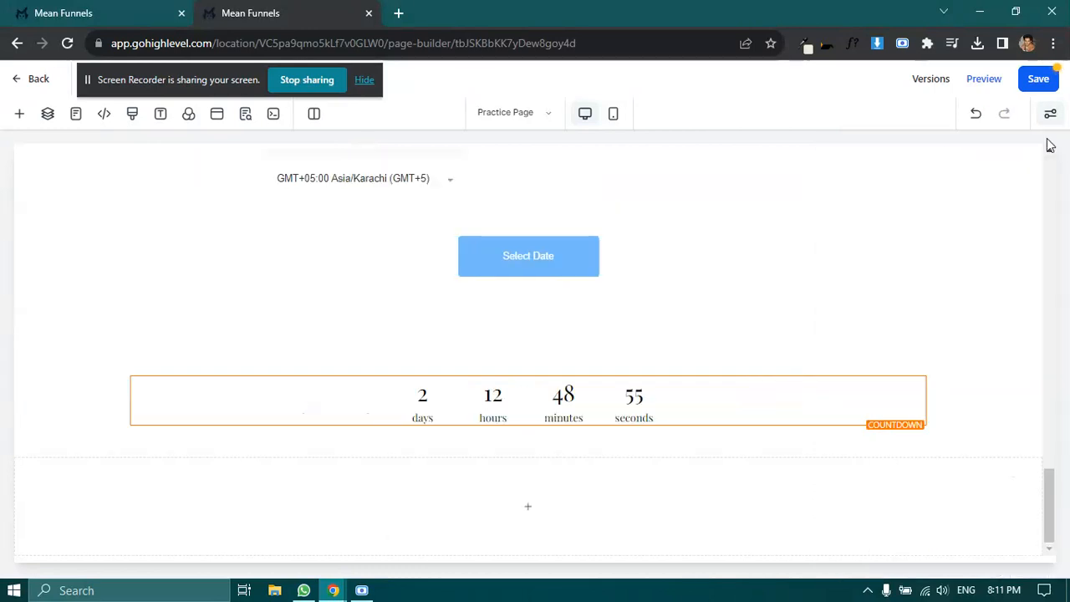
click(1037, 79)
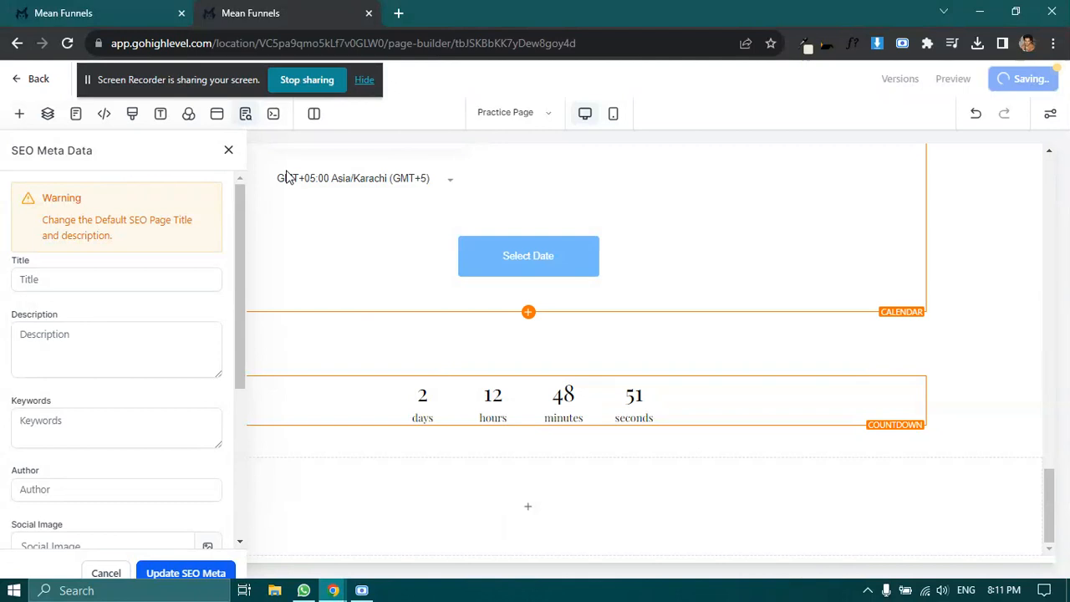
click(230, 153)
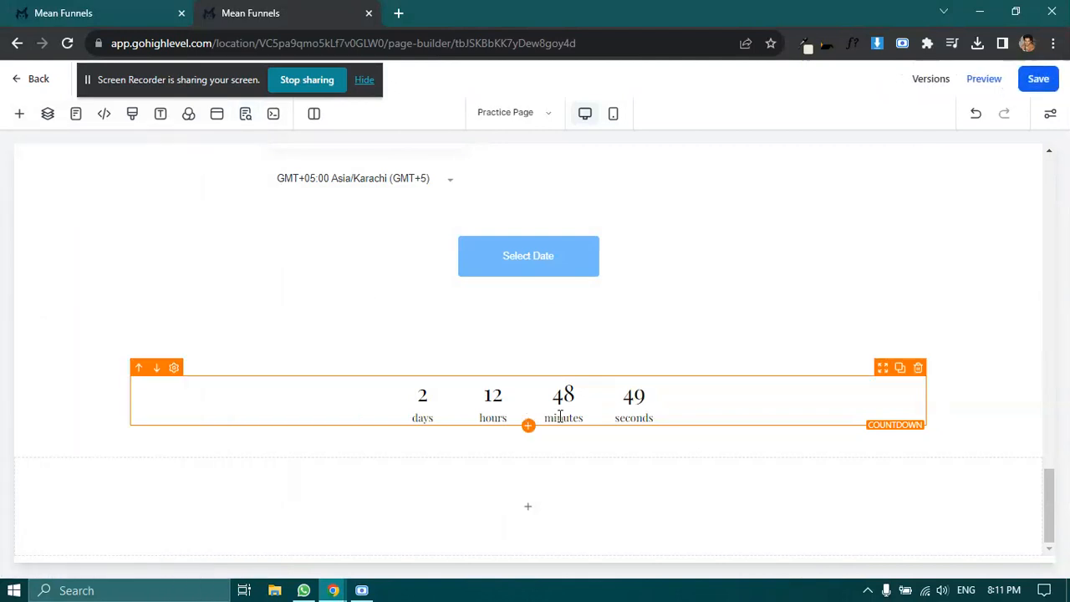
Step: Open a preview of the page in a new tab and return to the page builder
click(985, 79)
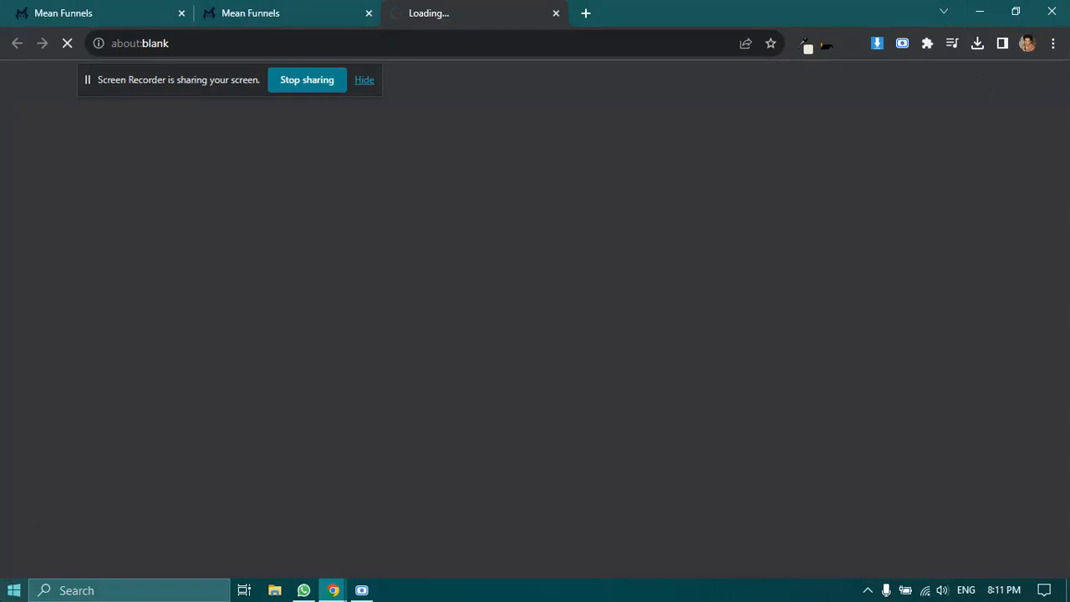
click(273, 10)
click(406, 12)
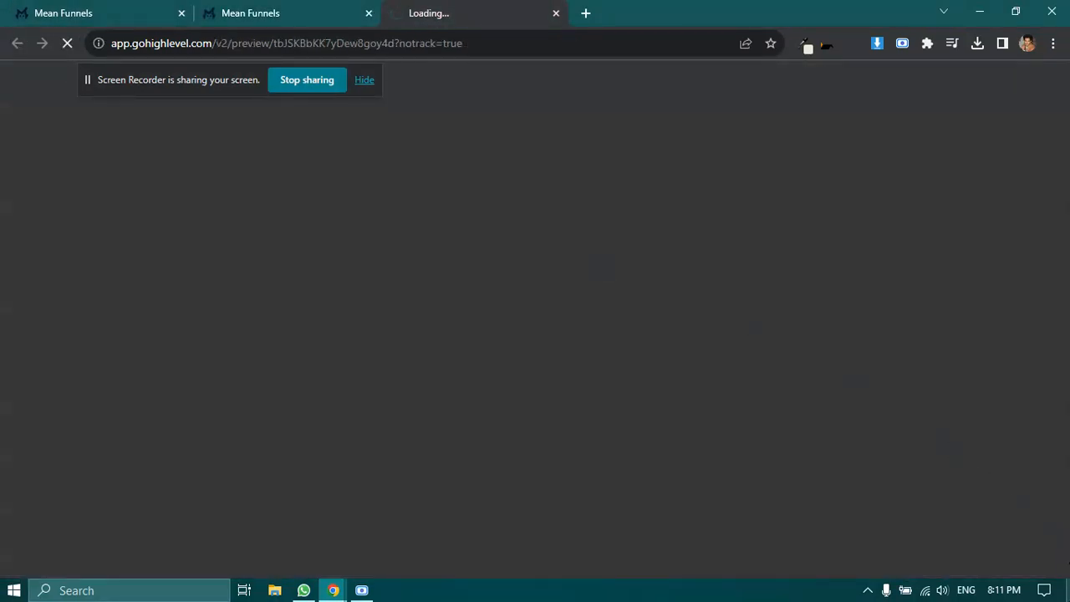
click(224, 10)
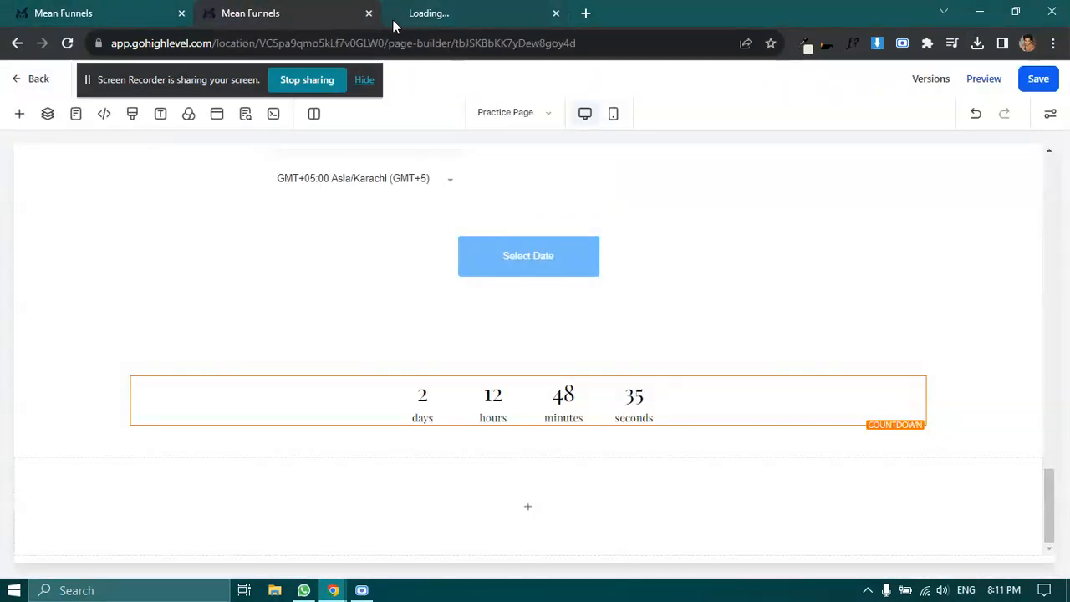
Step: Add a Minute Timer element directly below the countdown
click(552, 410)
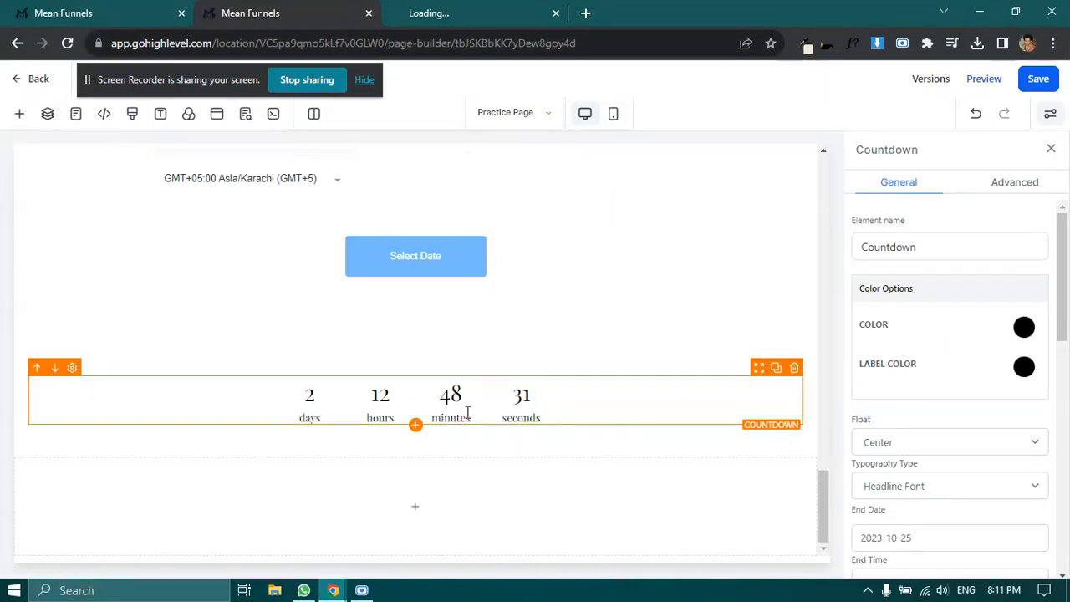
click(417, 426)
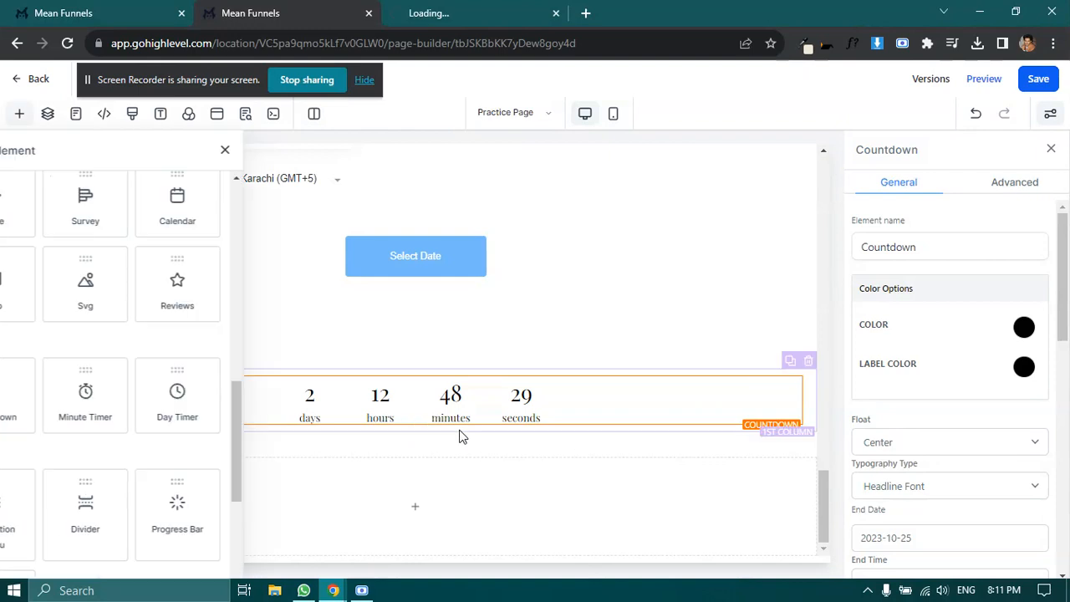
click(256, 394)
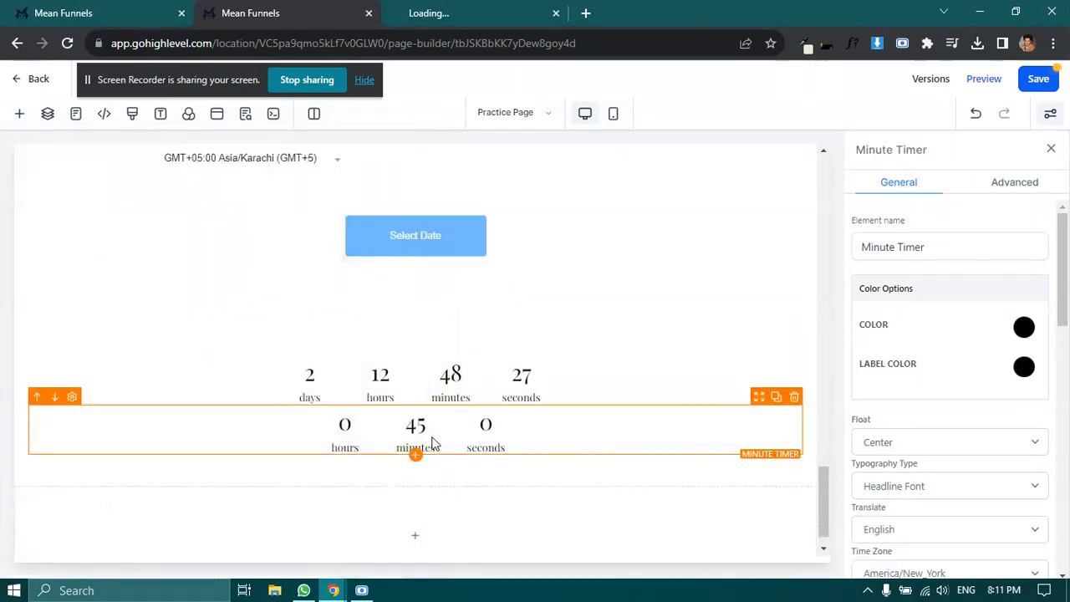
Step: Look over the minute timer's general settings and set its minutes to 5
scroll(965, 433, down, 3)
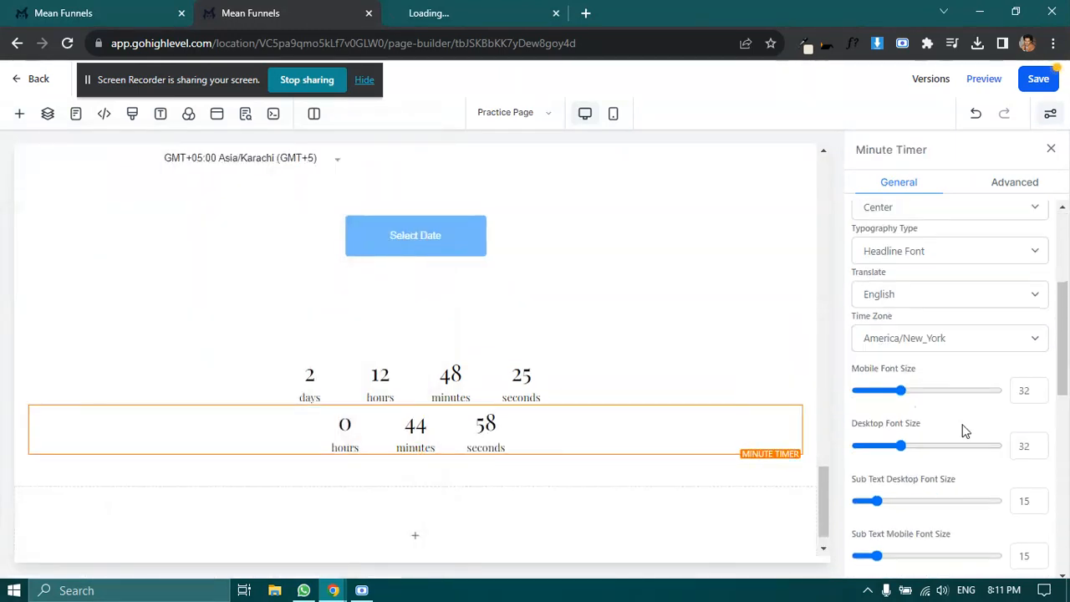
scroll(962, 430, up, 3)
scroll(939, 409, down, 8)
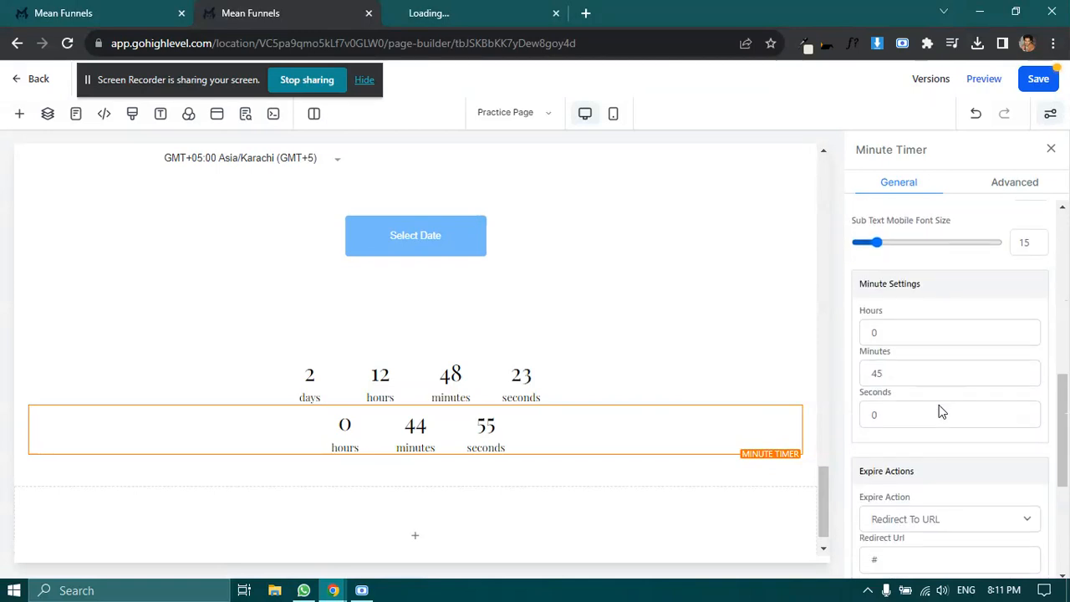
click(883, 341)
click(895, 312)
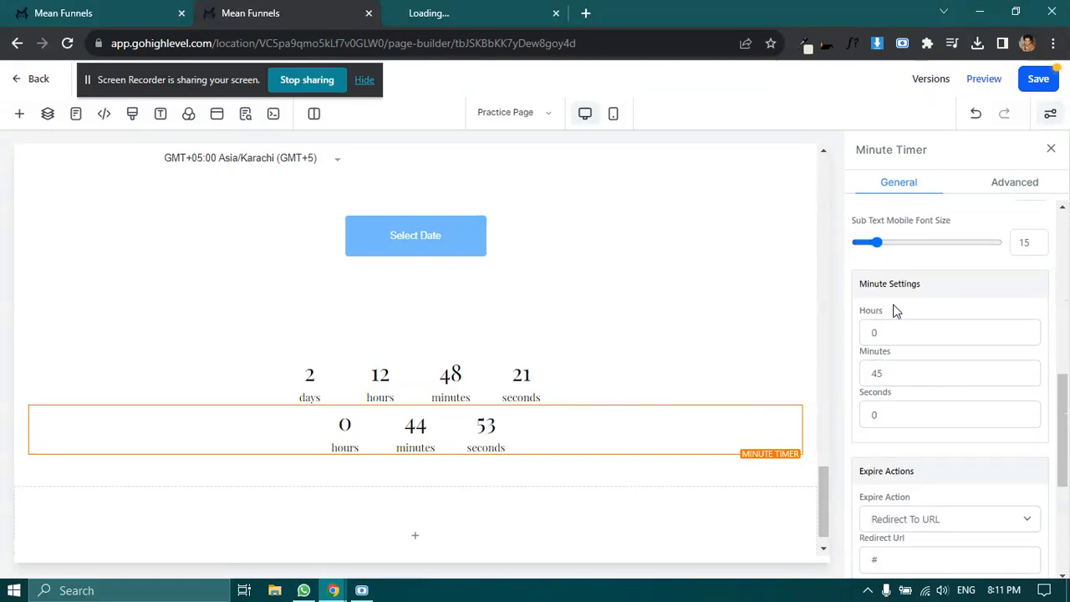
scroll(894, 296, down, 1)
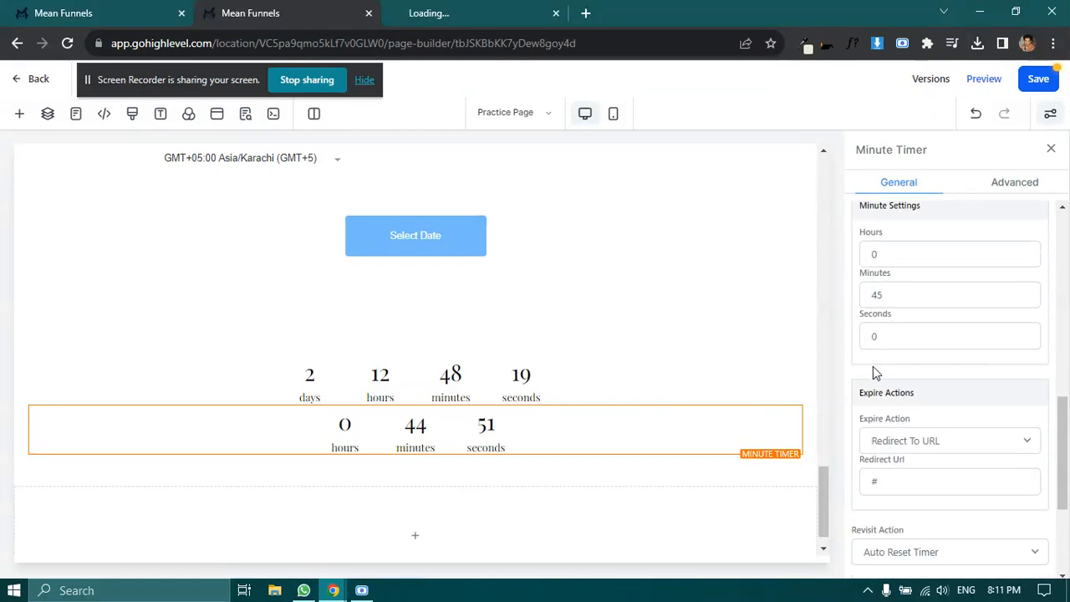
drag(880, 255, 863, 260)
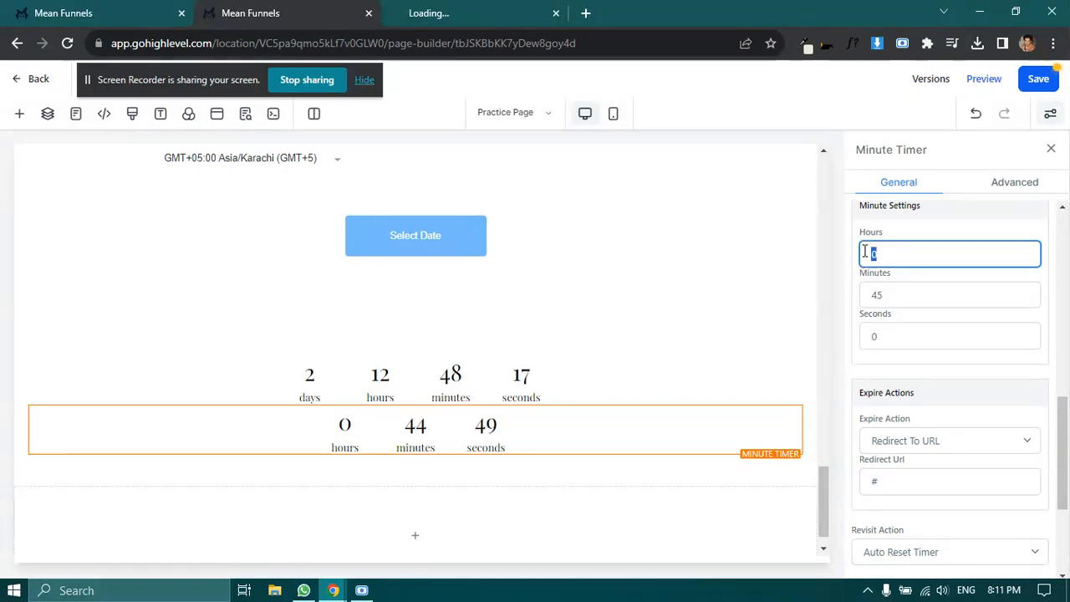
click(900, 296)
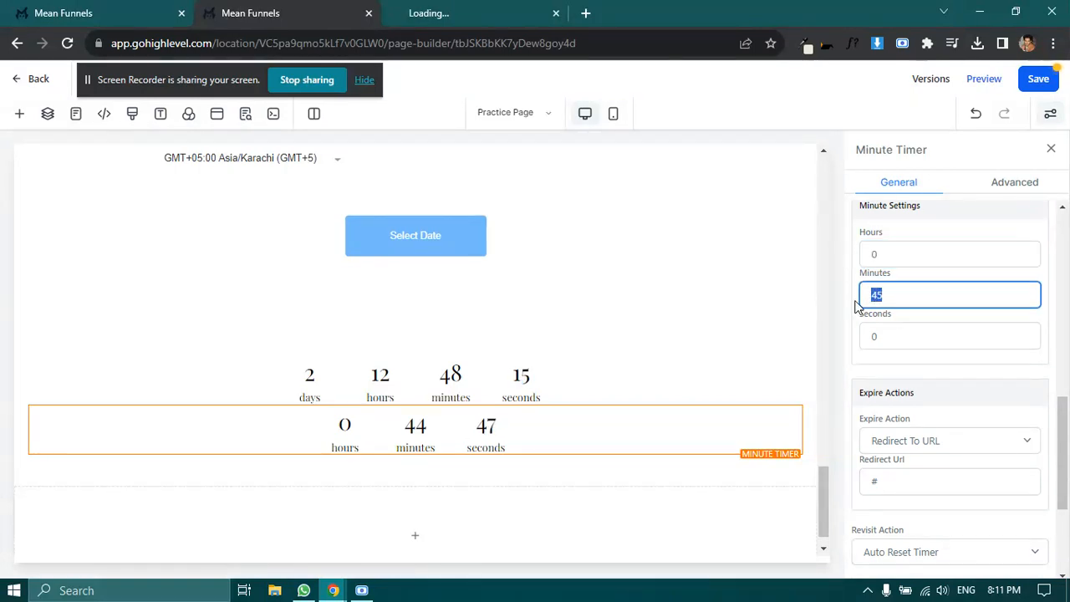
text(5)
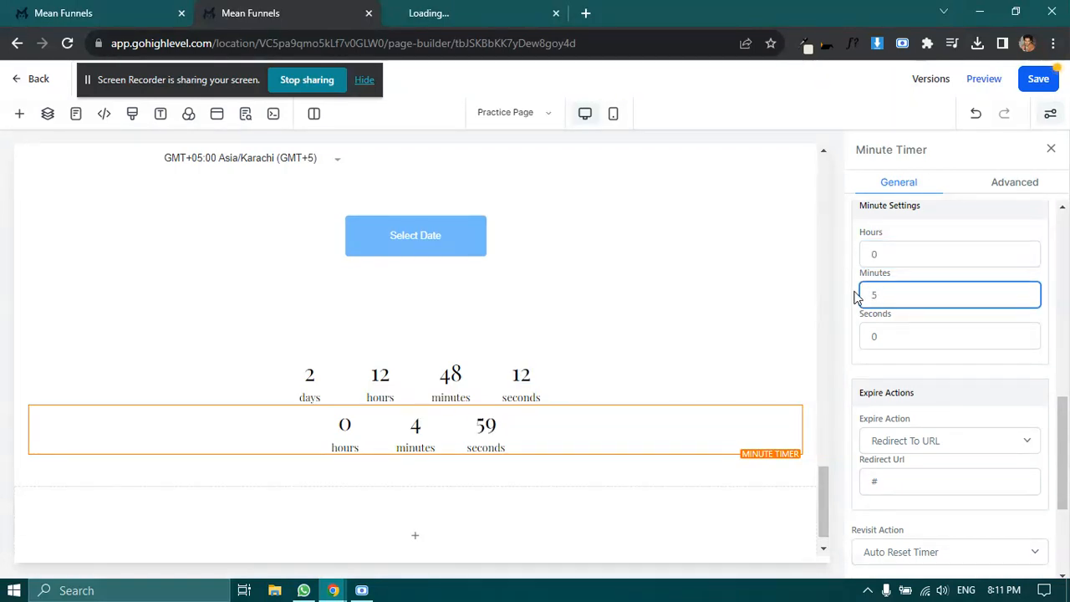
click(893, 229)
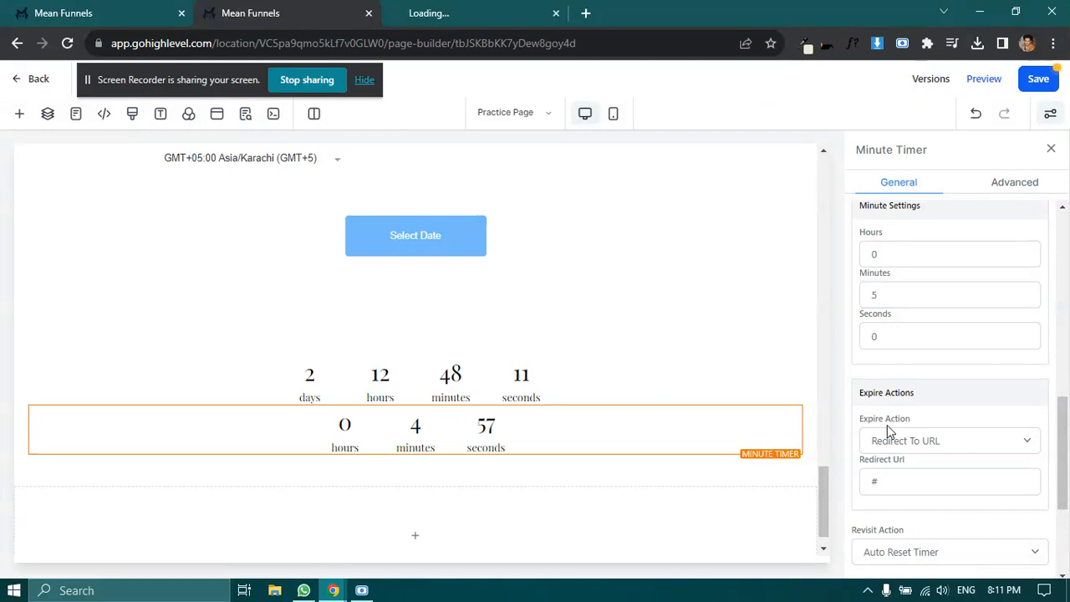
Step: Try the Auto Expire For X Days revisit action on the minute timer
scroll(890, 428, down, 3)
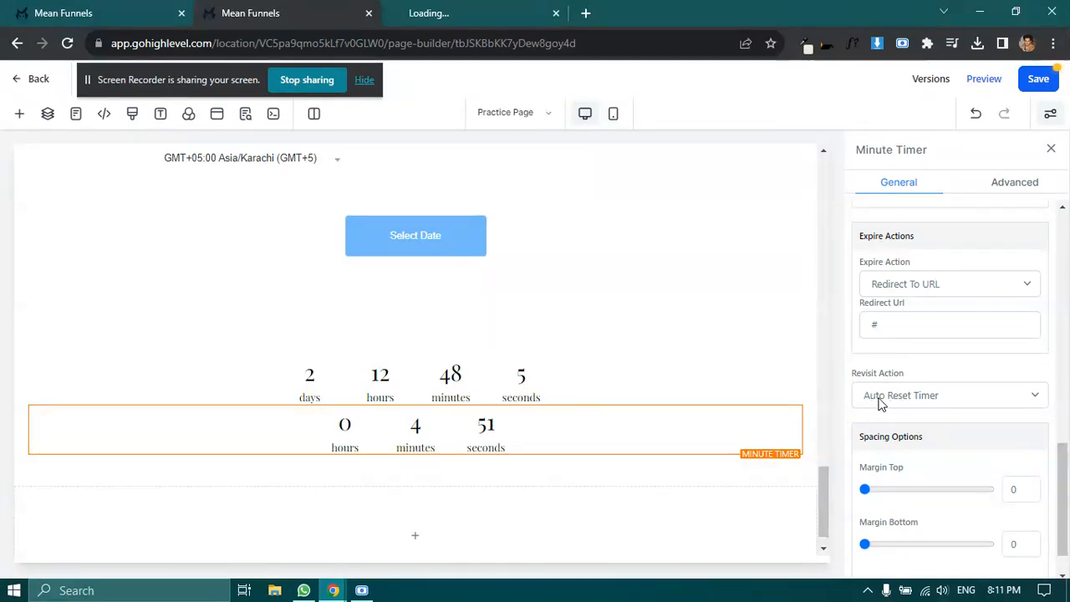
click(911, 396)
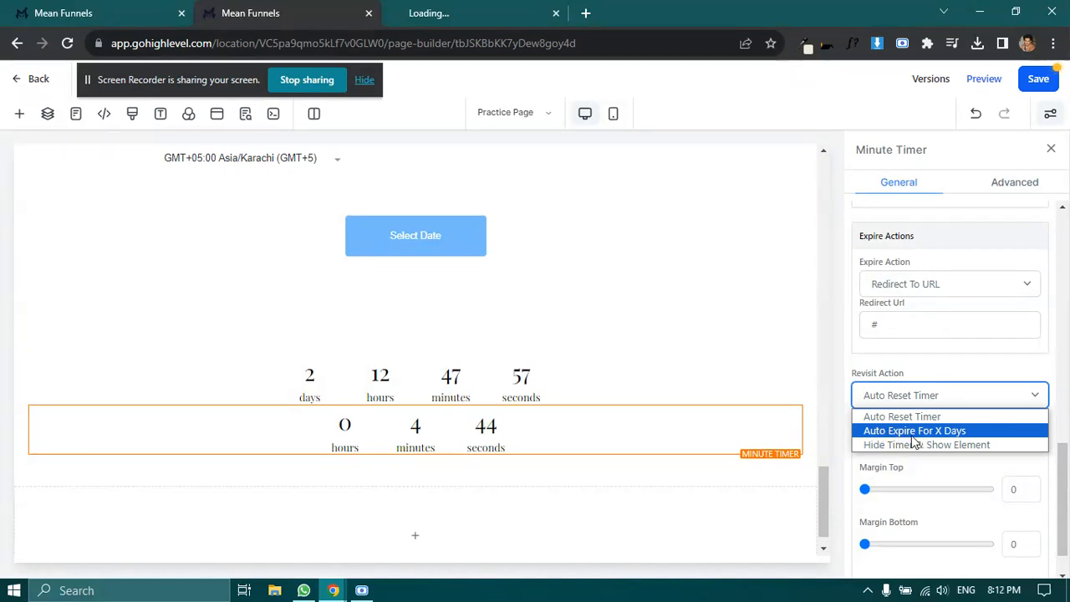
click(914, 433)
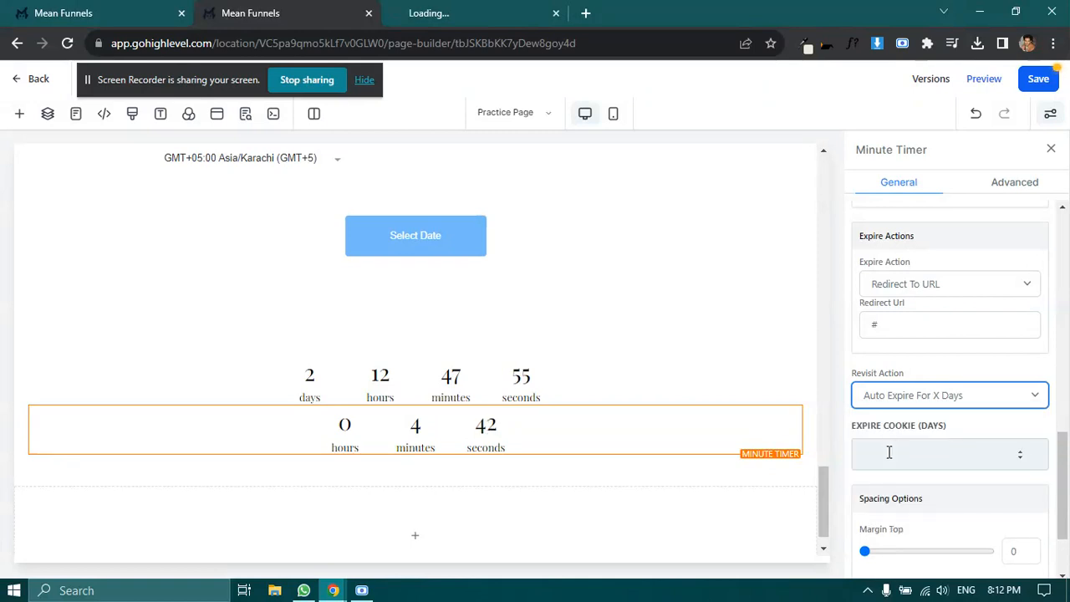
click(888, 452)
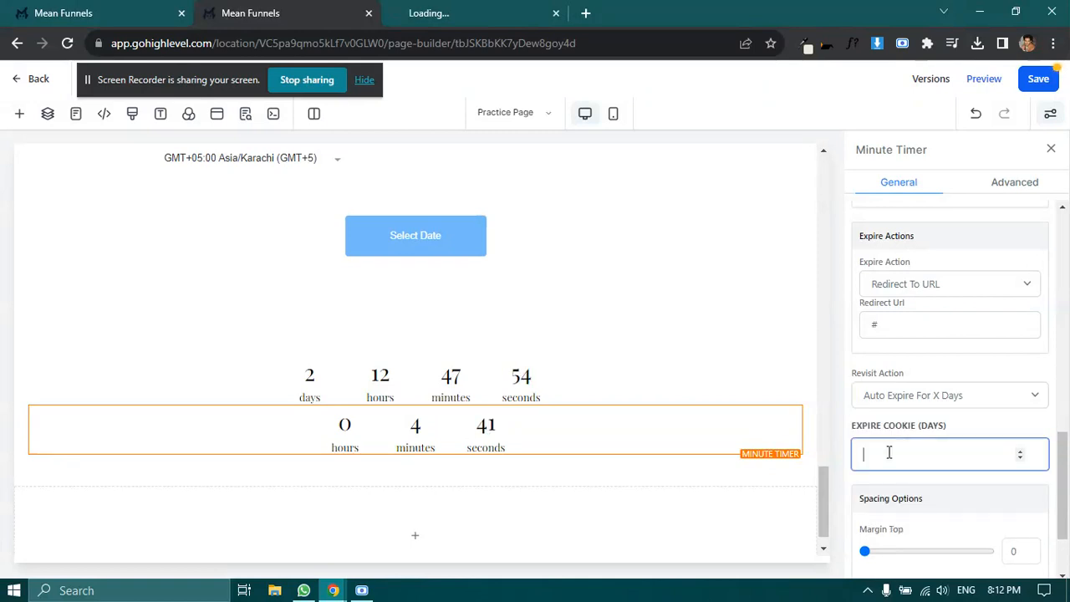
Step: Set the minute timer's revisit action to Hide Timer & Show Element, with the portrait section's 2 Column Row as the shown element
click(912, 399)
click(905, 446)
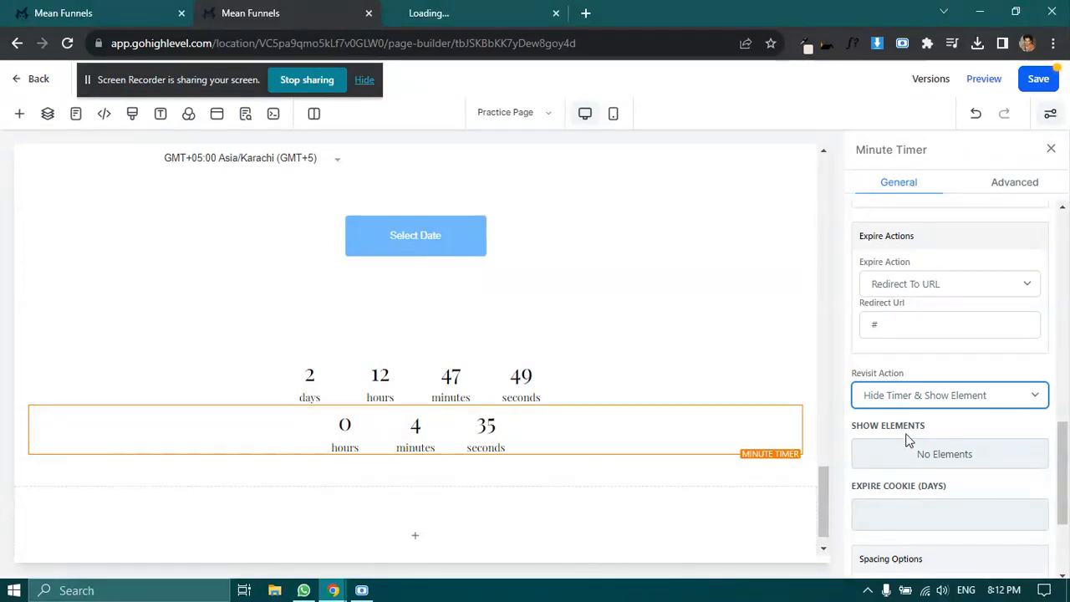
click(943, 464)
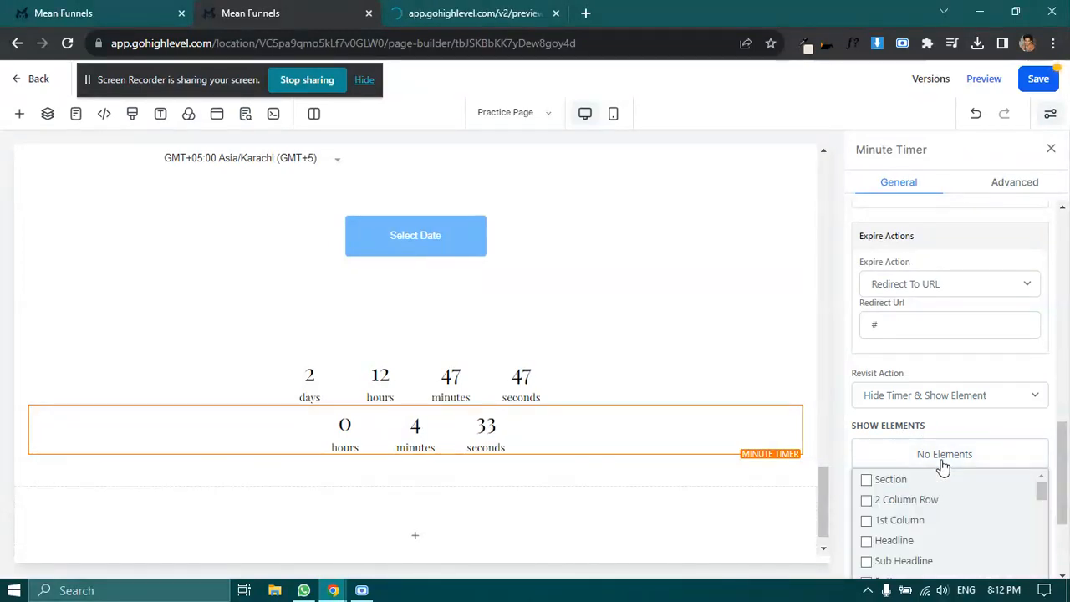
scroll(905, 401, down, 2)
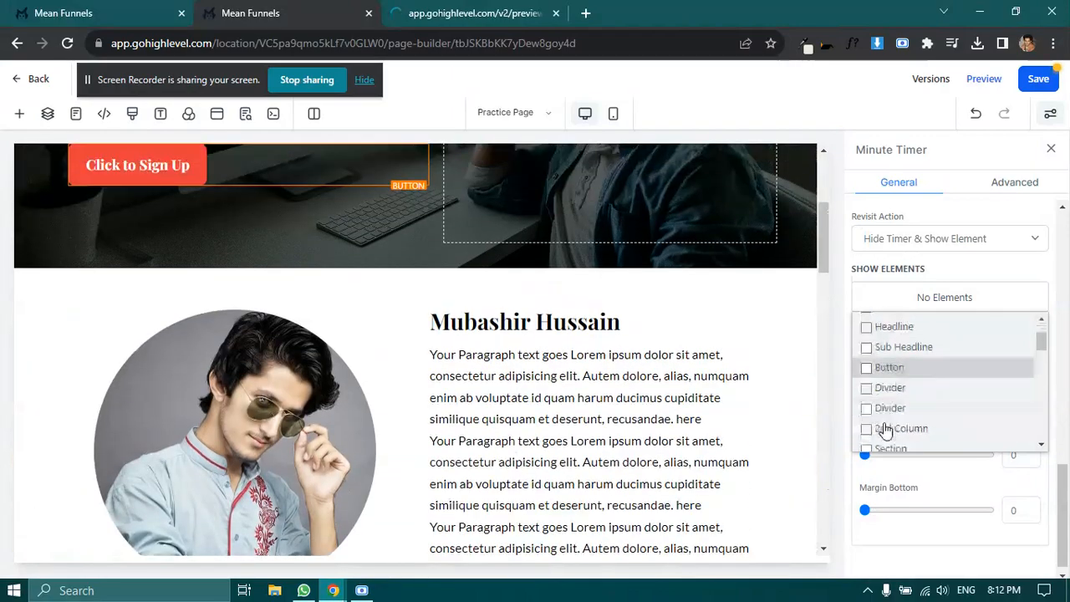
scroll(886, 418, down, 2)
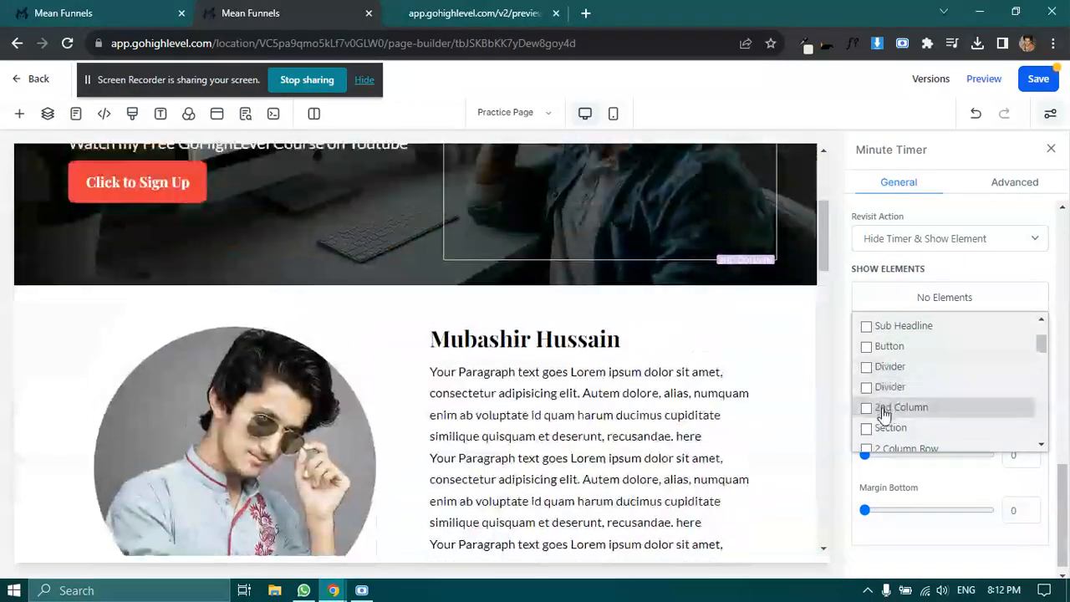
scroll(891, 450, down, 2)
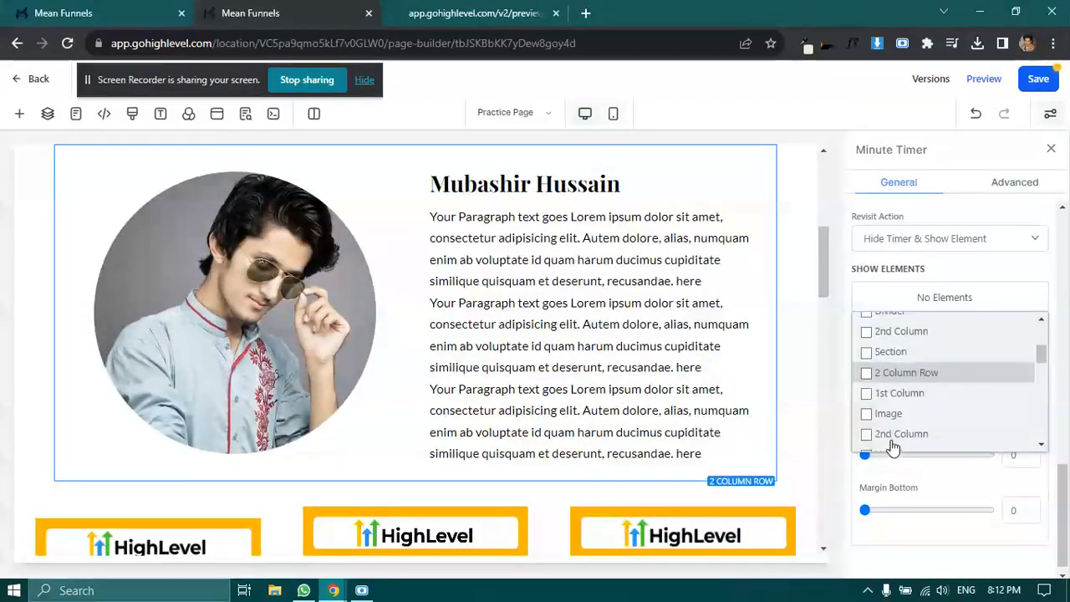
click(887, 380)
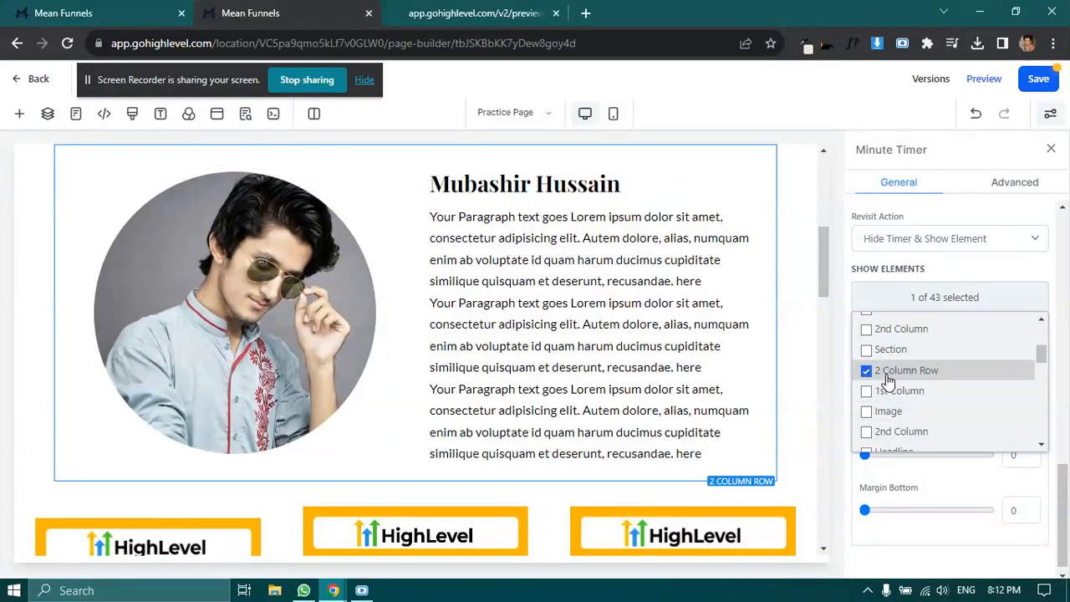
click(960, 298)
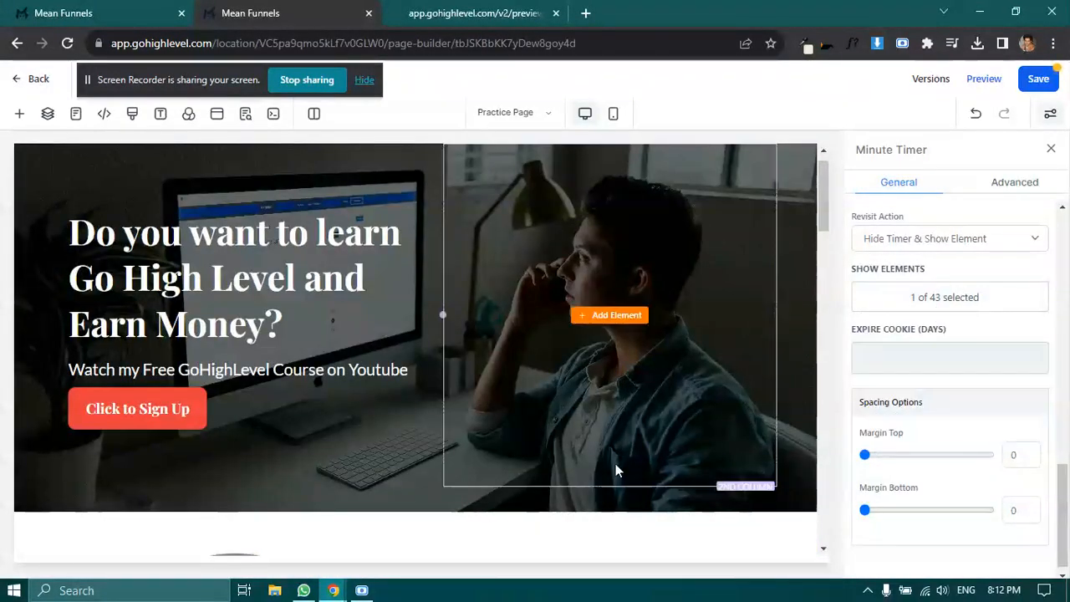
Step: Add a Day Timer element directly below the minute timer at the end of the page
scroll(615, 463, down, 20)
scroll(430, 422, down, 7)
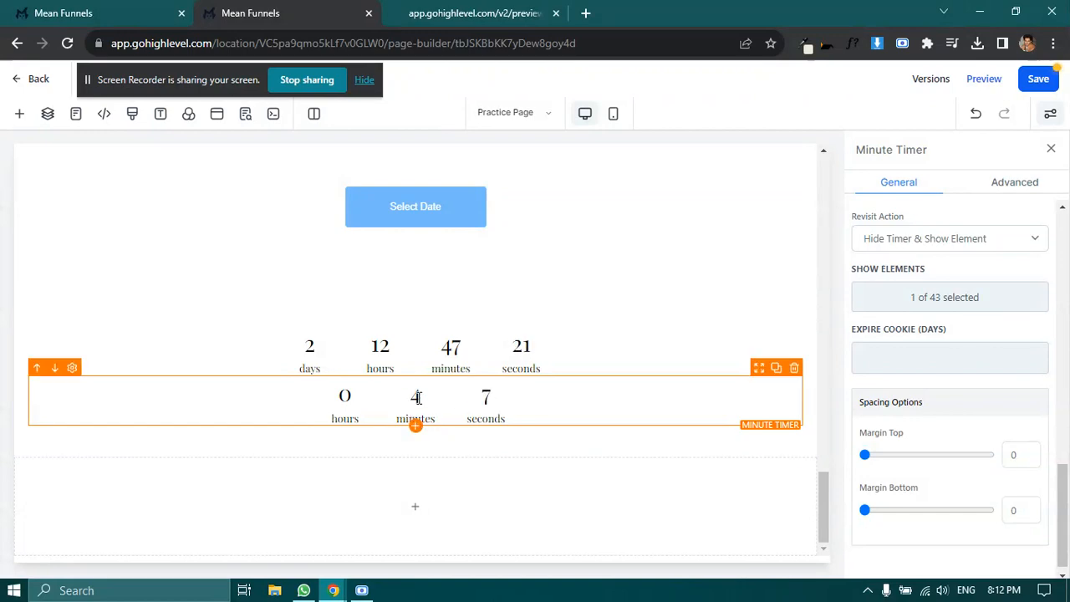
scroll(418, 401, up, 10)
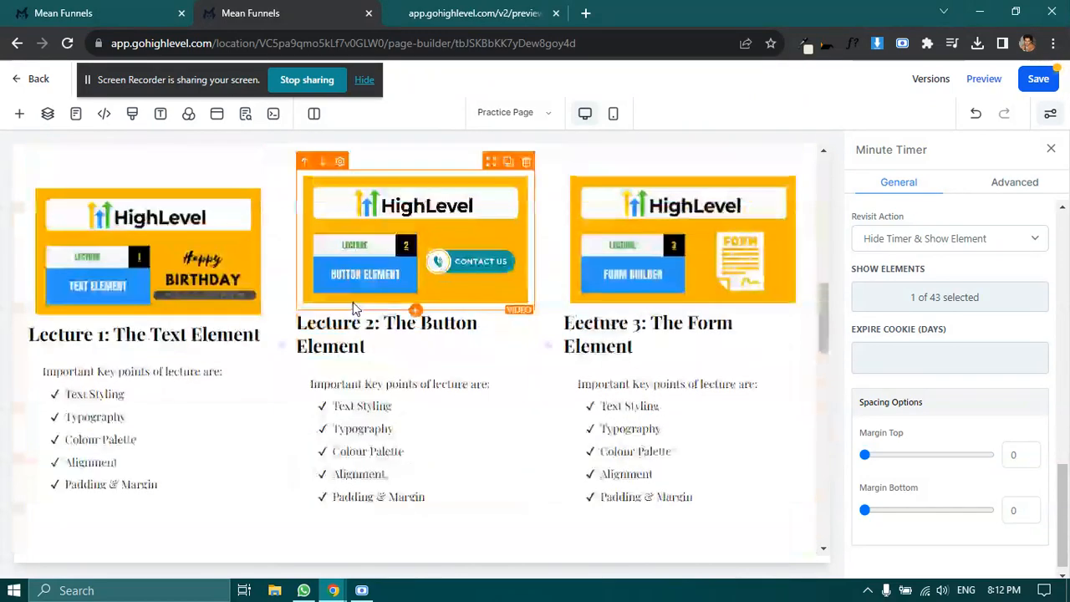
scroll(354, 306, up, 5)
scroll(170, 502, down, 4)
scroll(435, 351, down, 10)
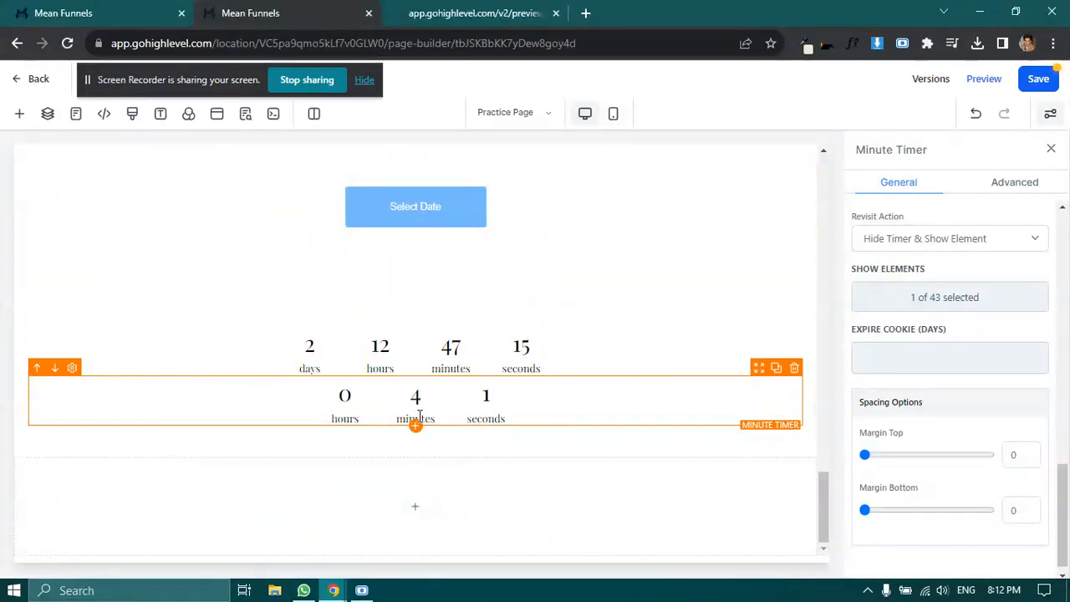
click(418, 434)
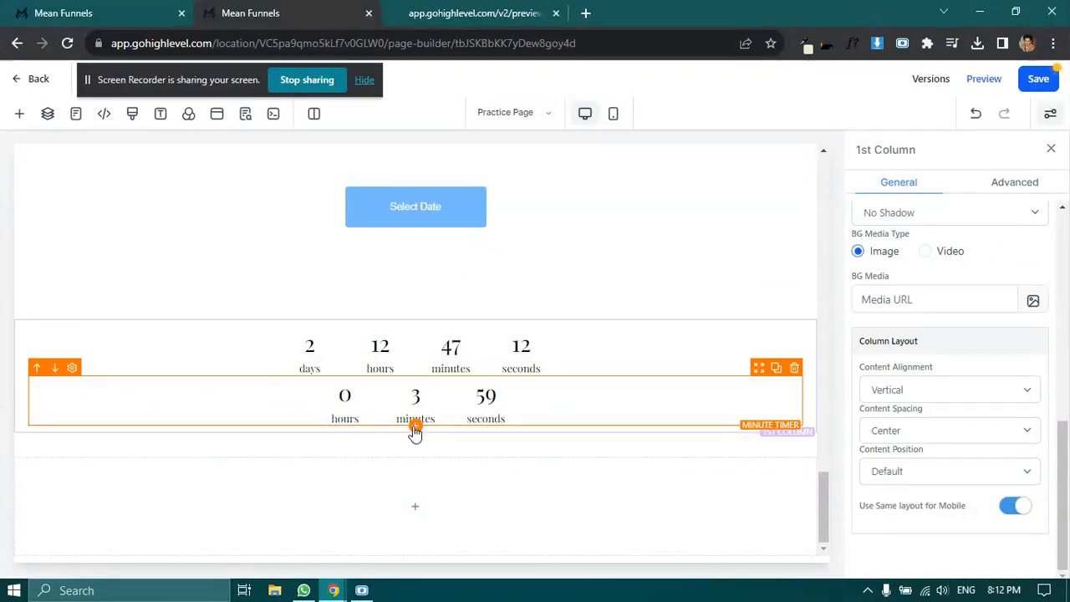
click(415, 426)
click(361, 402)
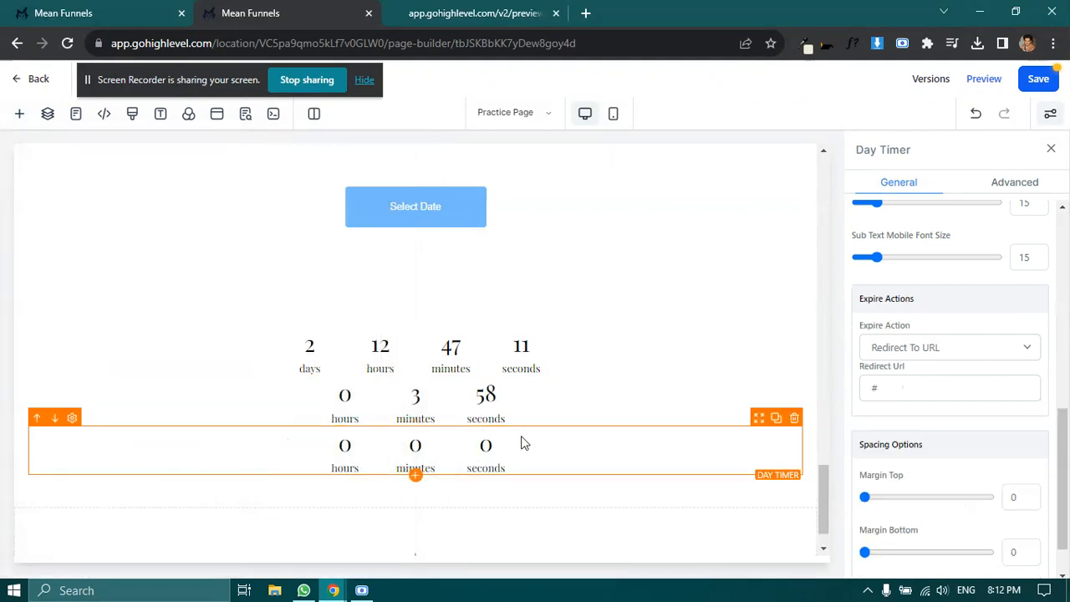
Step: Review the day timer's general settings and end time choices, and look over the countdown elements that can be added
scroll(945, 420, down, 1)
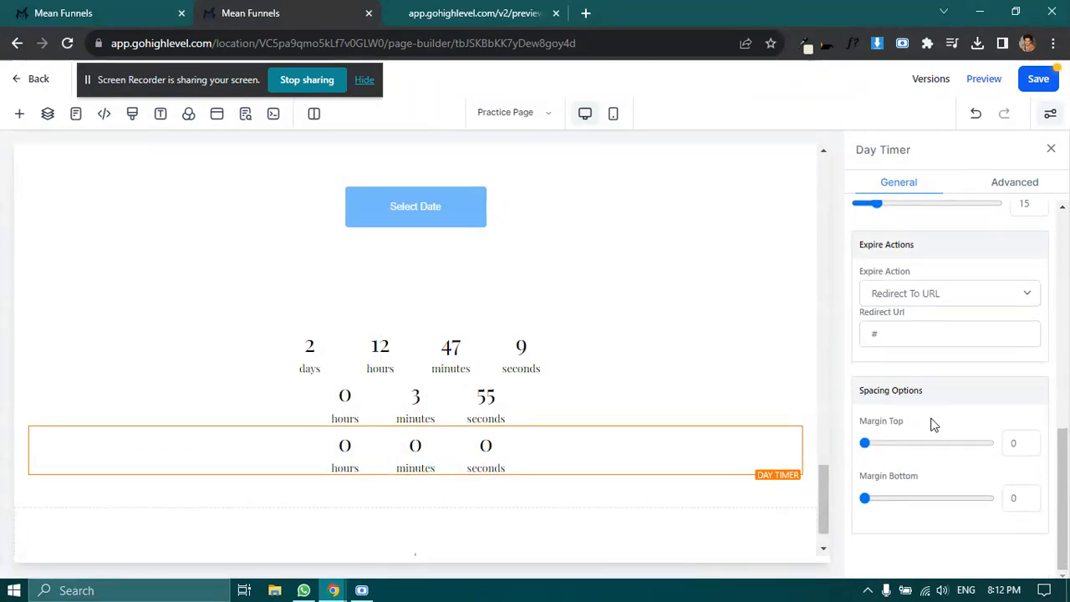
scroll(934, 425, up, 5)
click(907, 412)
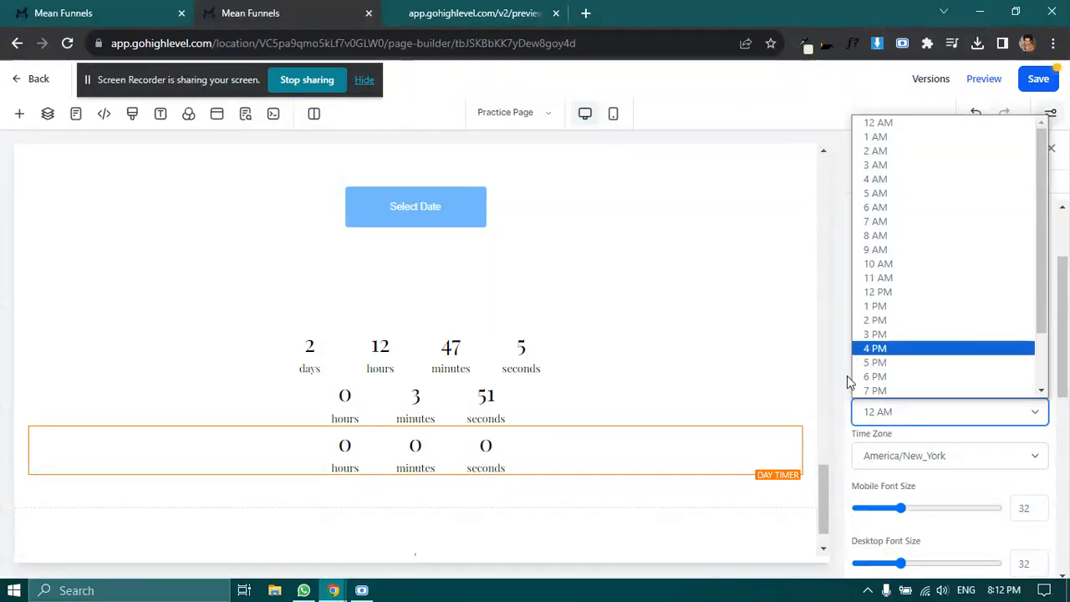
click(910, 442)
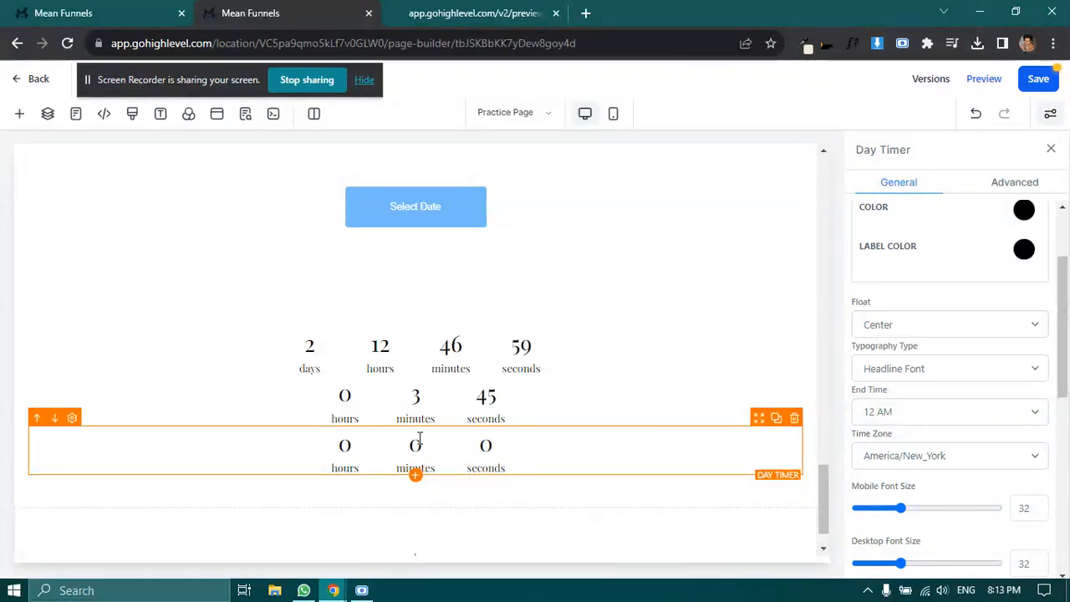
click(415, 474)
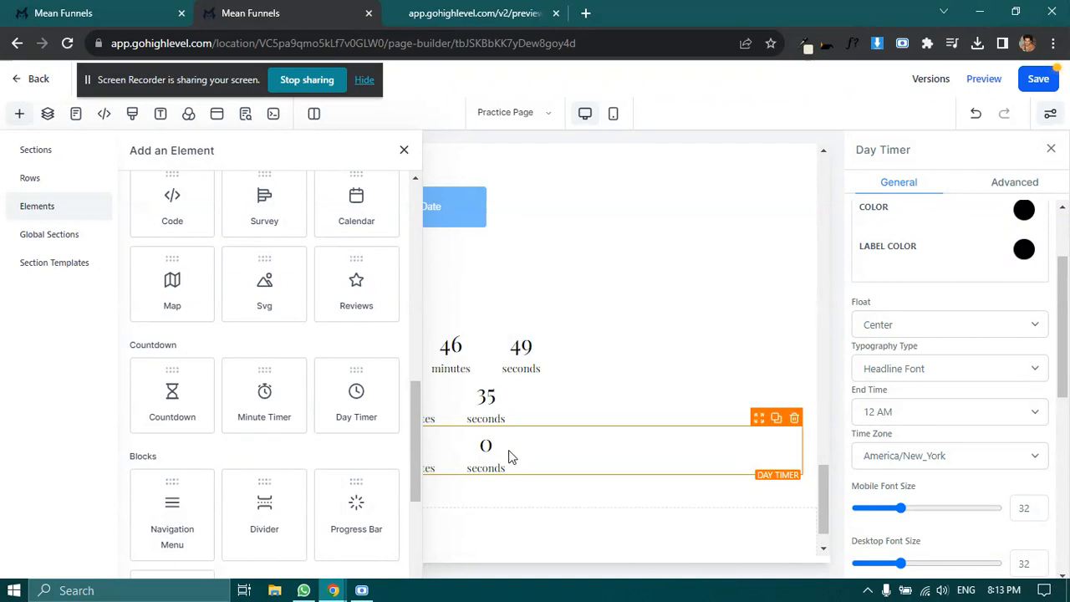
click(402, 151)
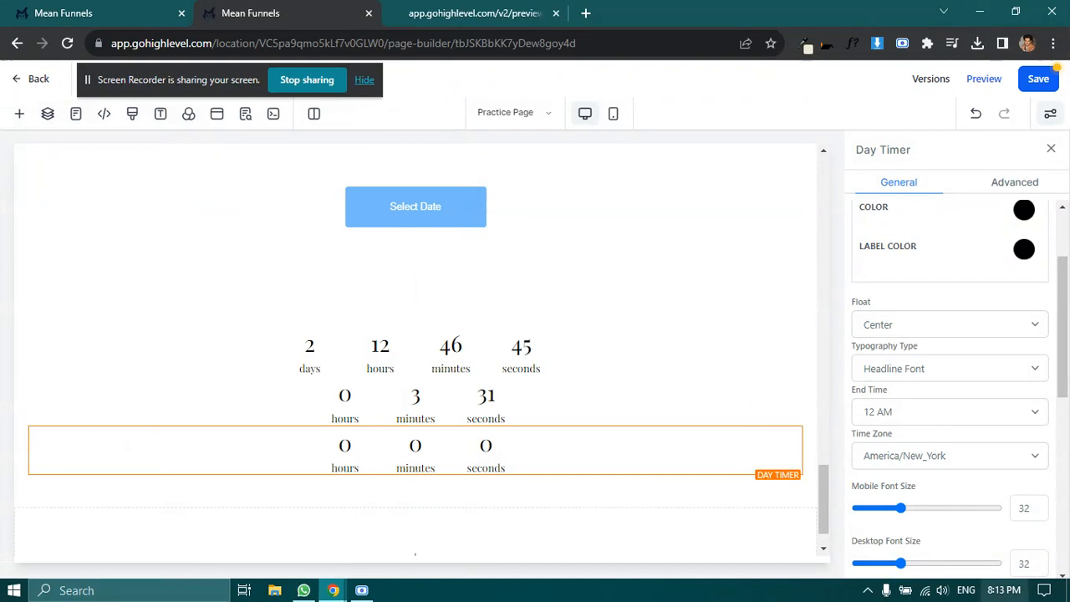